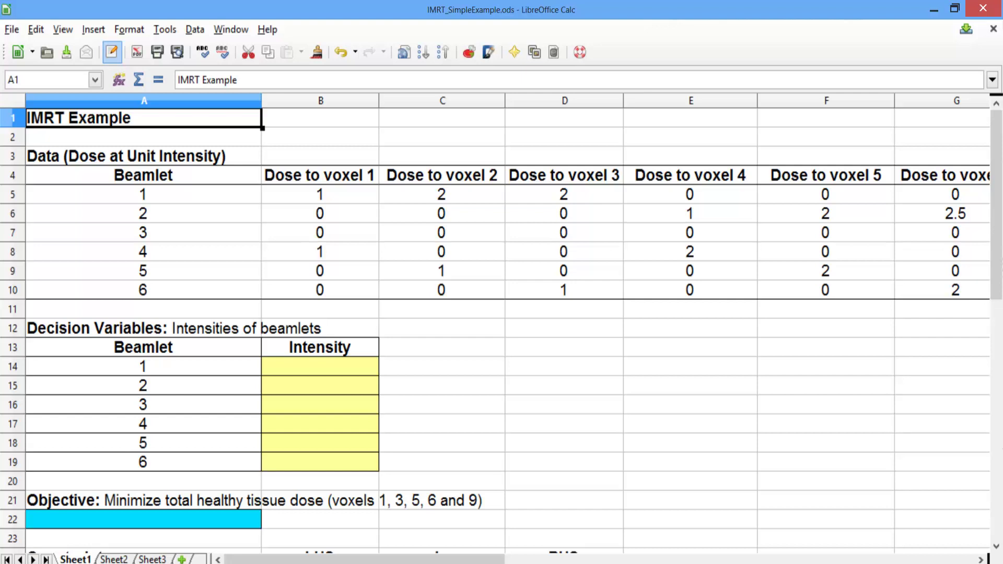
# Step: Review the beamlet dose table and the intensity column, ending on objective cell A22
pyautogui.press('Down')
pyautogui.press('Down')
pyautogui.press('Down')
pyautogui.press('Down')
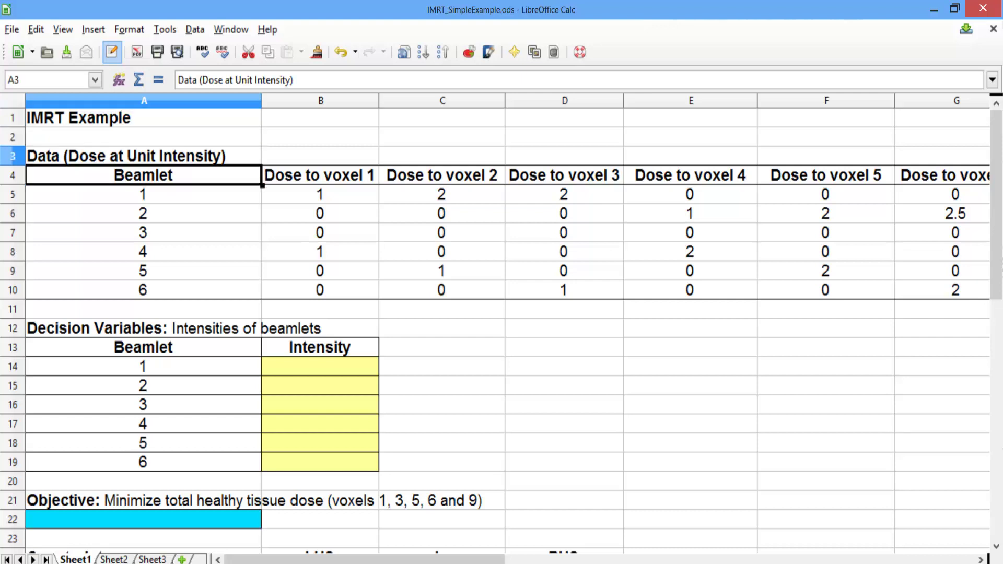
pyautogui.press('Right')
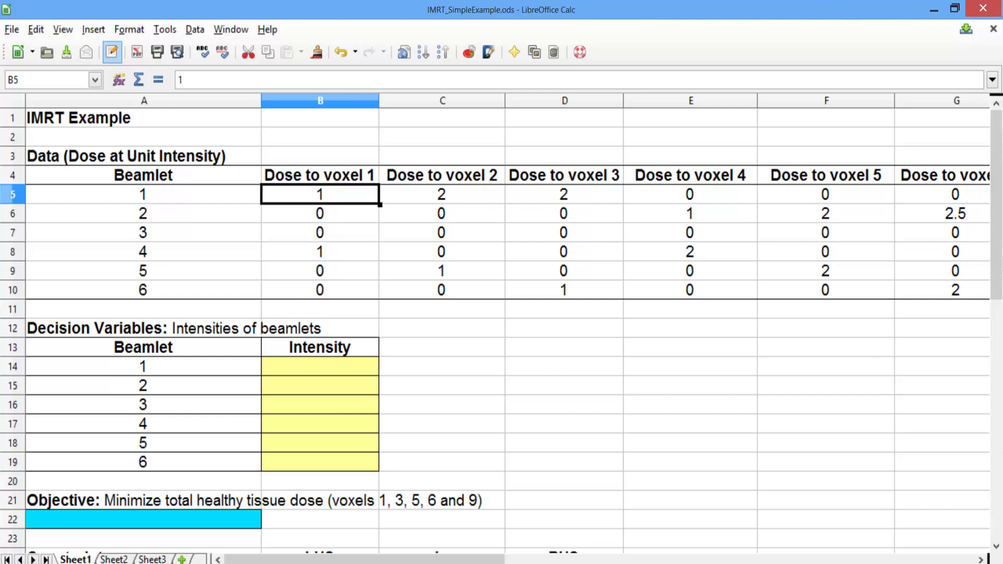
pyautogui.press('Right')
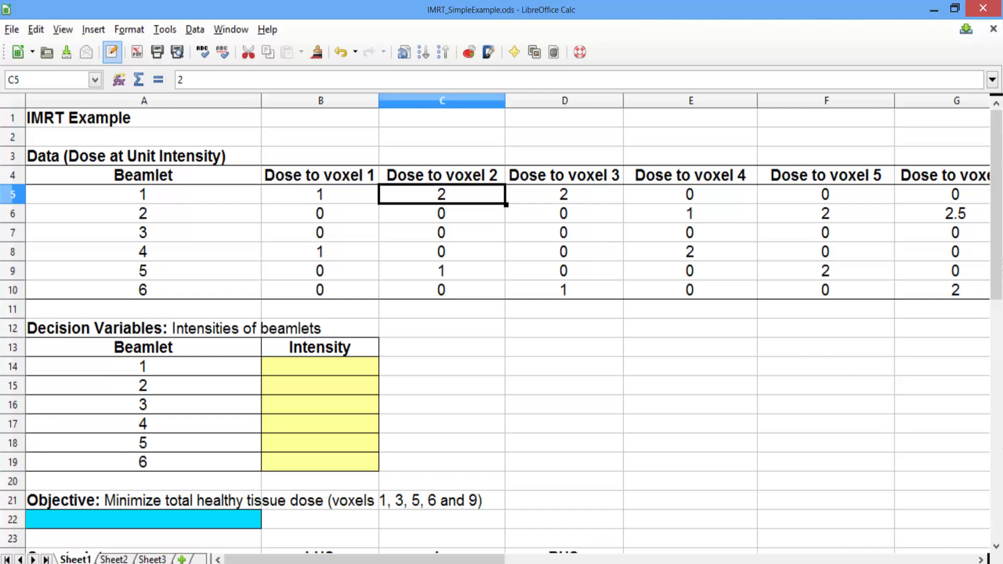
pyautogui.press('Right')
pyautogui.press('Right')
pyautogui.press('Right')
pyautogui.press('Right')
pyautogui.press('Right')
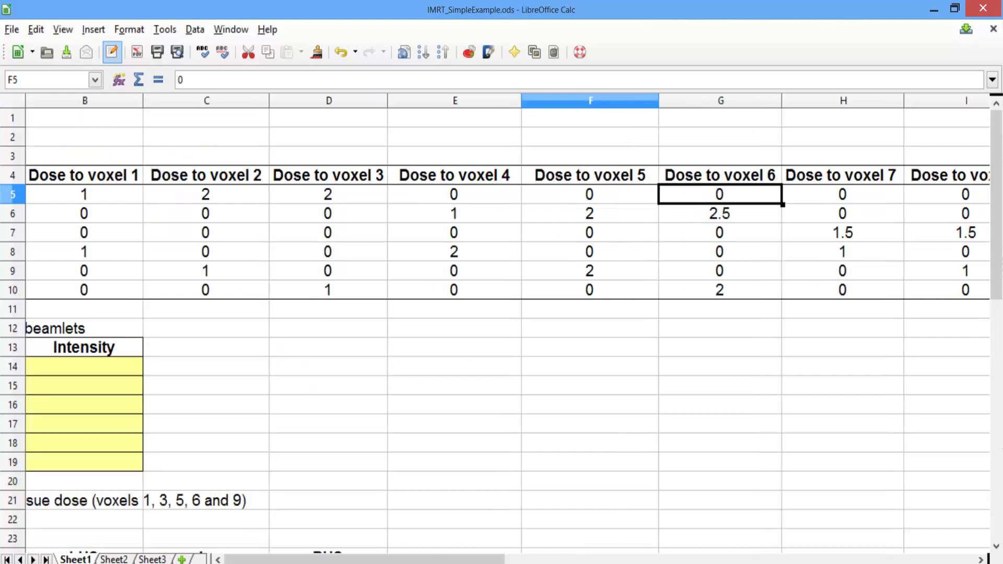
pyautogui.press('Right')
pyautogui.press('Right')
pyautogui.press('Right')
pyautogui.press('Left')
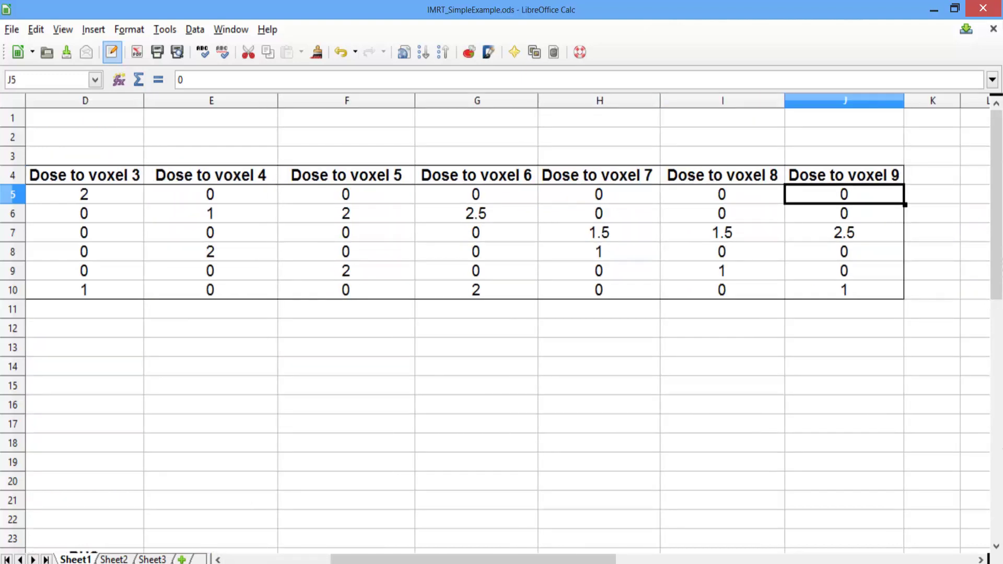
pyautogui.press('Left')
pyautogui.press('Left')
pyautogui.press('Left')
pyautogui.press('Left')
pyautogui.press('Left')
pyautogui.press('Left')
pyautogui.press('Left')
pyautogui.press('Left')
pyautogui.press('Left')
pyautogui.press('Down')
pyautogui.press('Down')
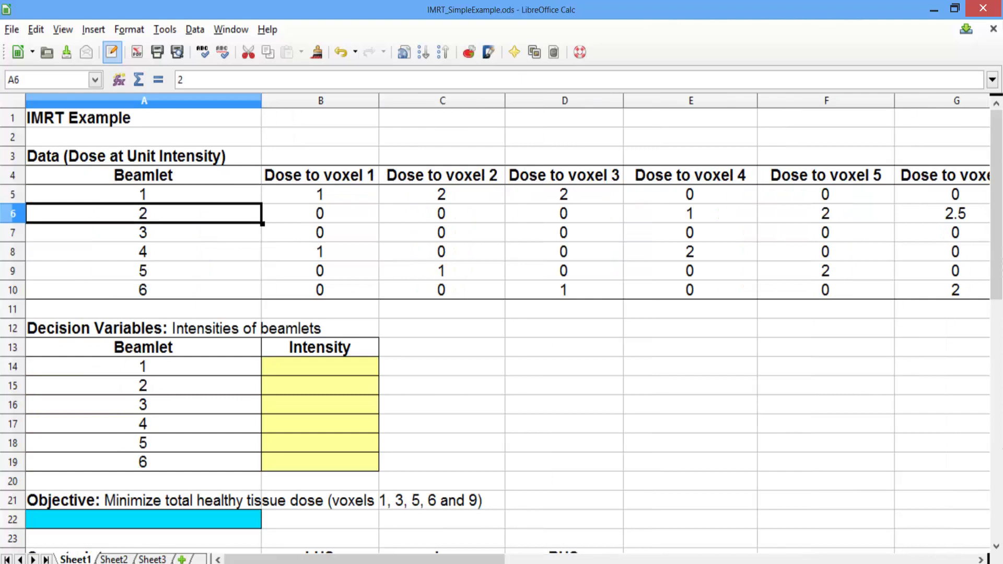
pyautogui.press('Down')
pyautogui.press('Down')
pyautogui.press('Down')
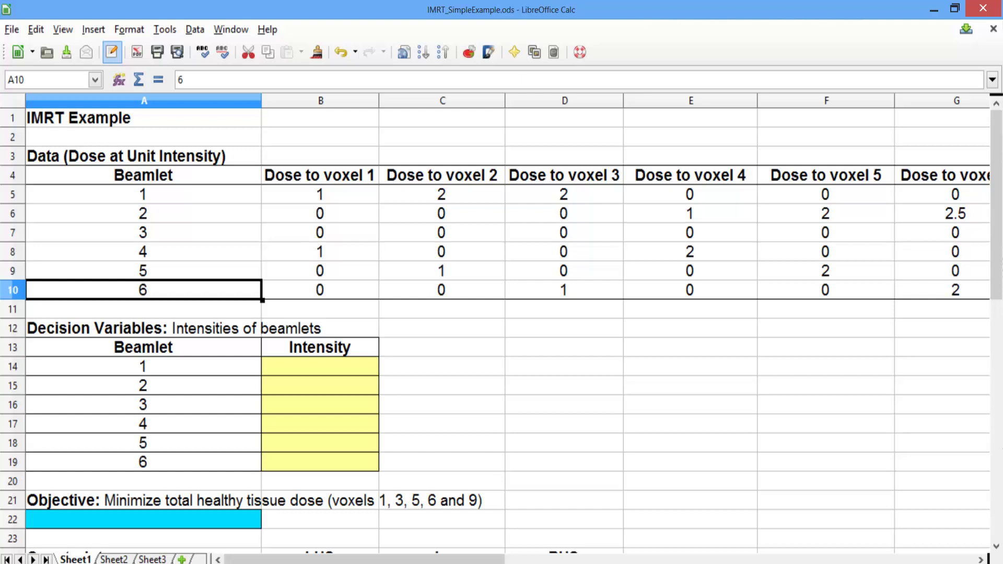
pyautogui.press('Down')
pyautogui.press('Down')
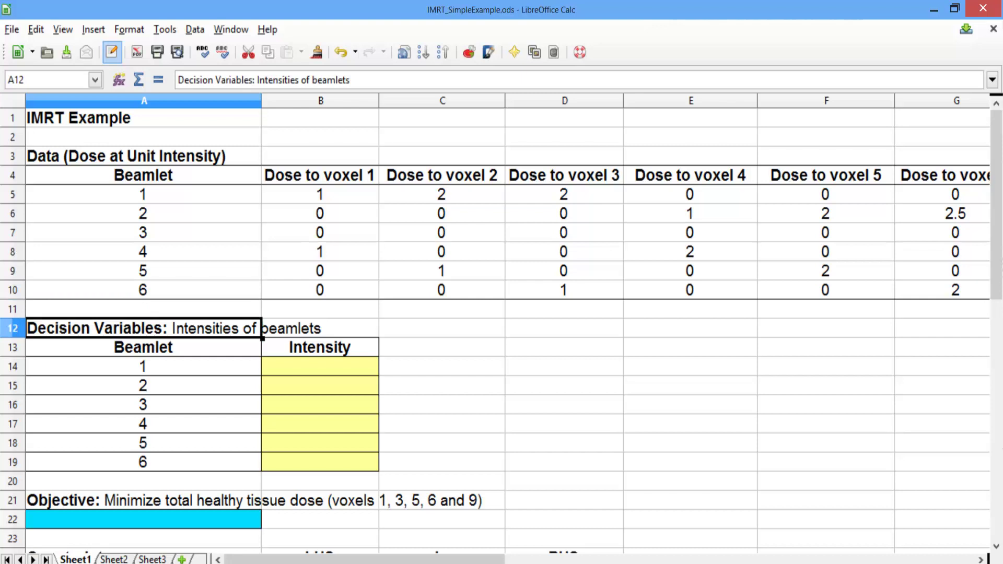
pyautogui.press('Down')
pyautogui.press('Down')
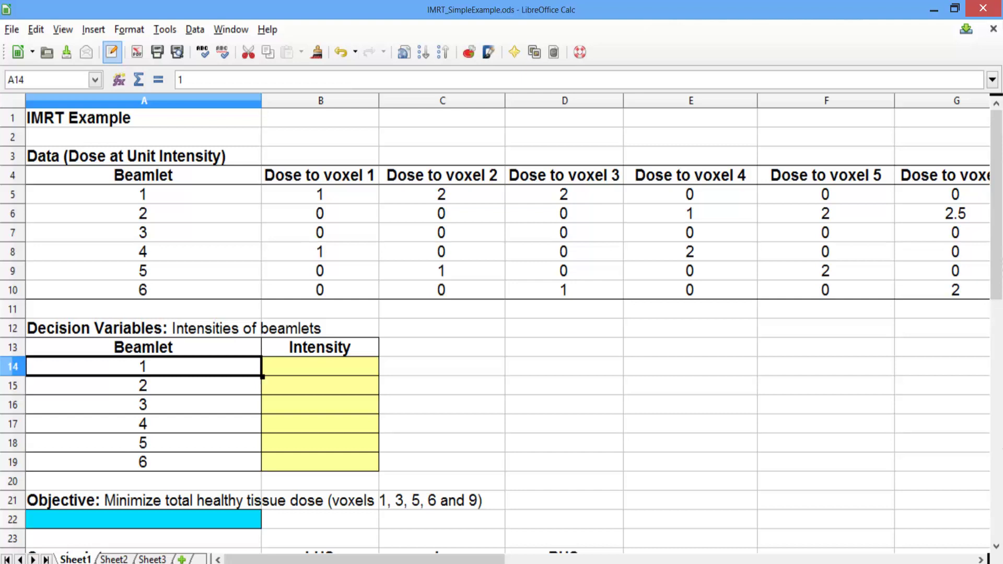
pyautogui.press('Right')
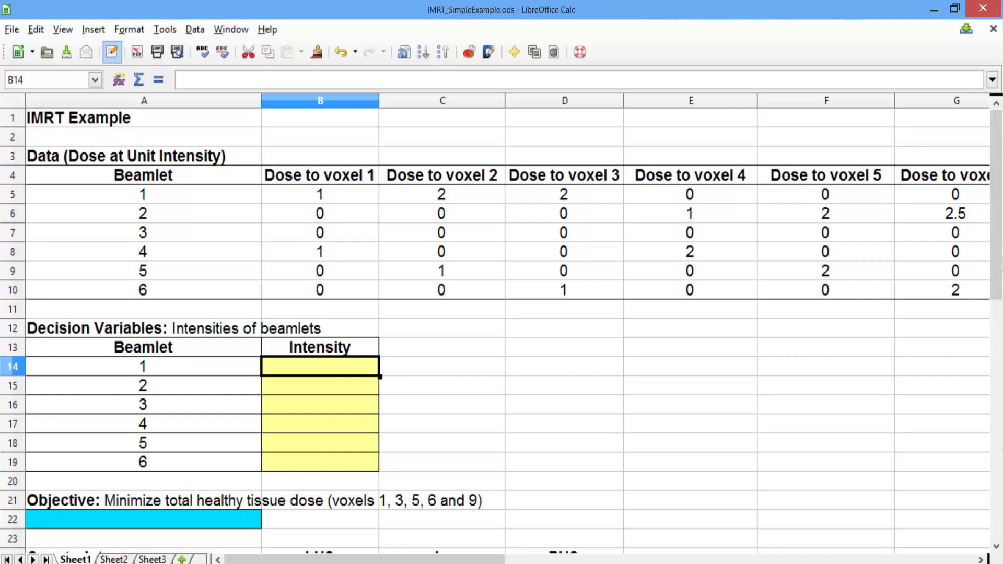
pyautogui.press('Down')
pyautogui.press('Down')
pyautogui.press('Down')
pyautogui.press('Down')
pyautogui.press('Down')
pyautogui.press('Down')
pyautogui.press('Down')
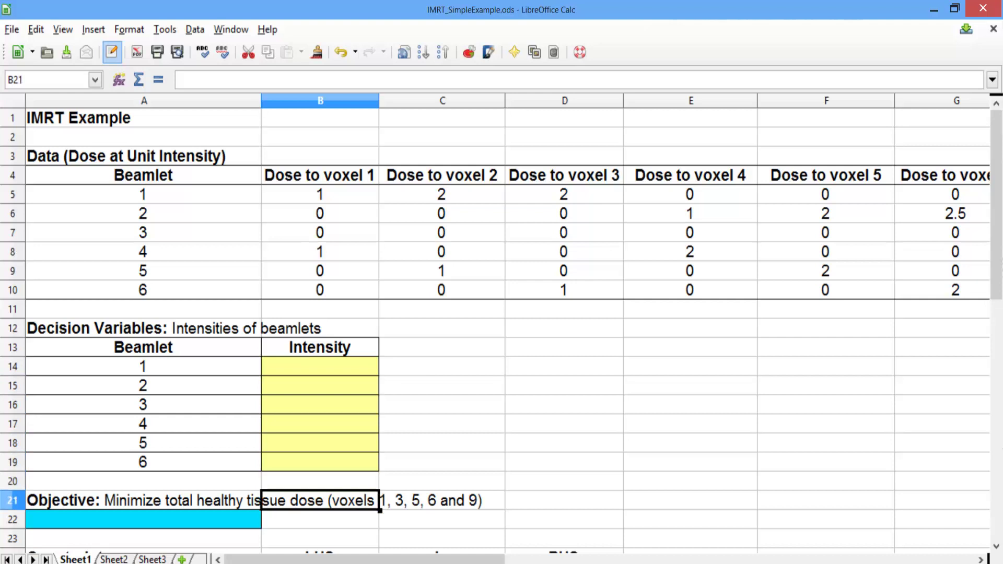
pyautogui.press('Down')
pyautogui.press('Left')
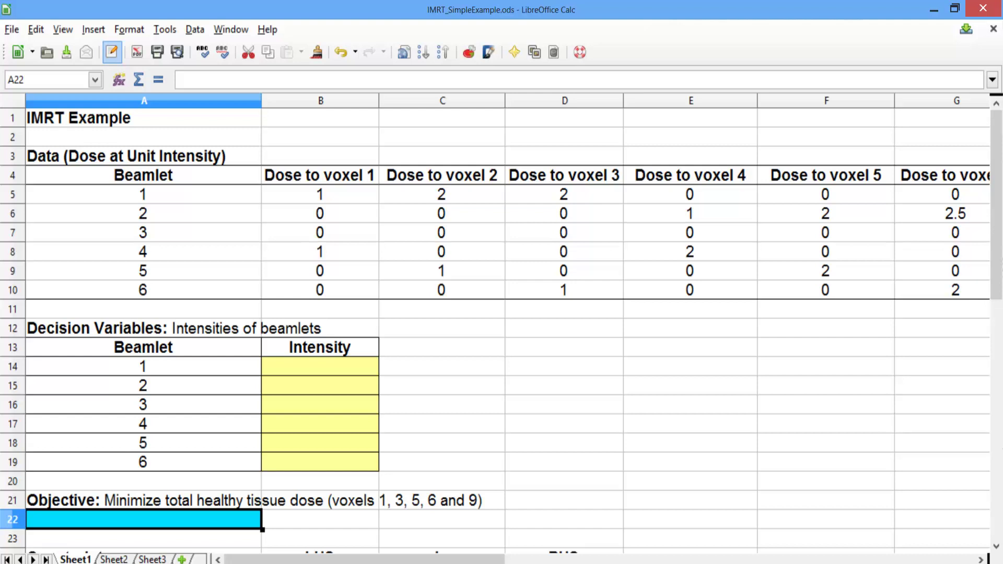
# Step: In A22 enter =SUMPRODUCT(B14:B19;B5:B10) + and start a second SUMPRODUCT term
pyautogui.write('=sum')
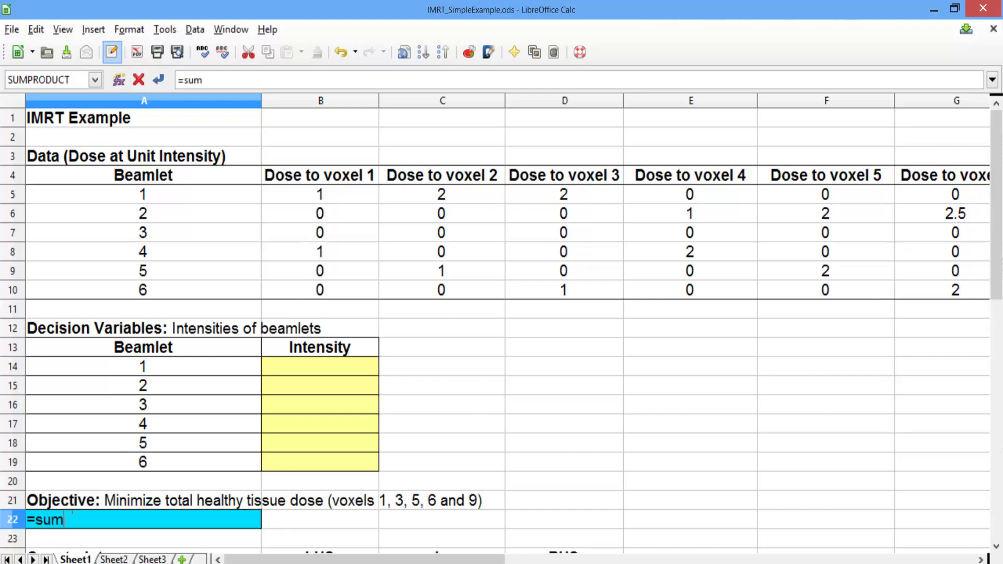
pyautogui.write('product(')
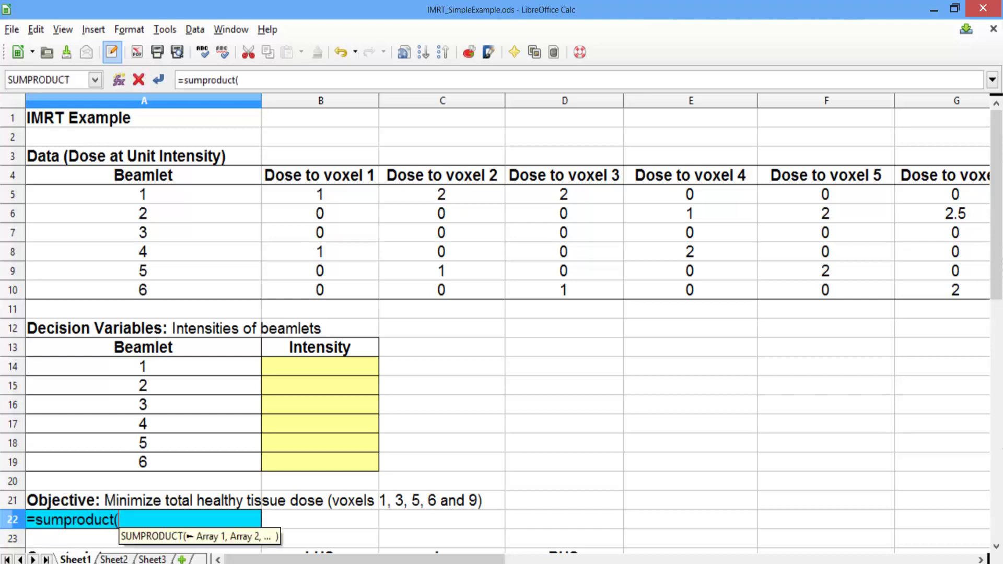
pyautogui.moveTo(365, 365); pyautogui.dragTo(376, 465)
pyautogui.write(';')
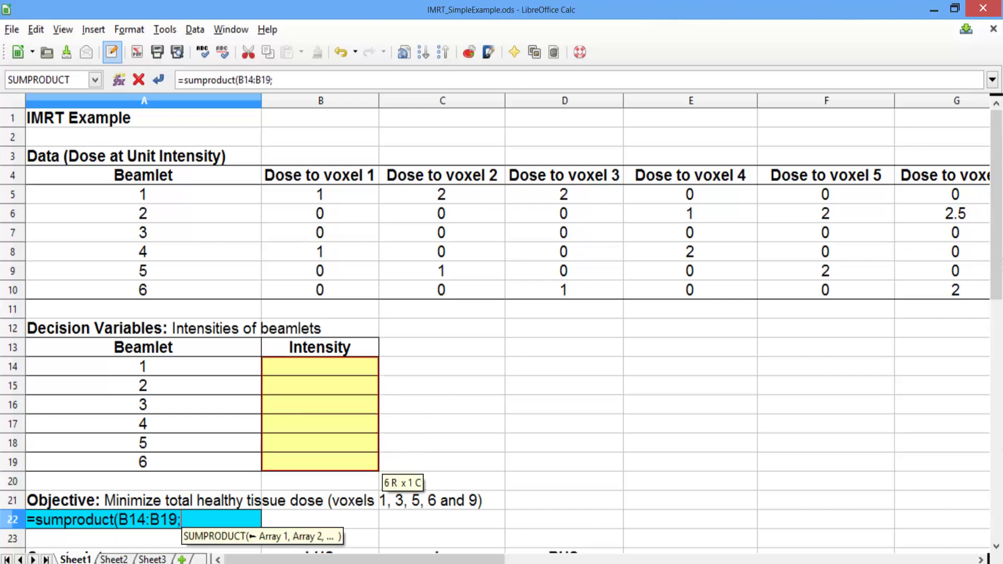
pyautogui.moveTo(374, 198); pyautogui.dragTo(377, 296)
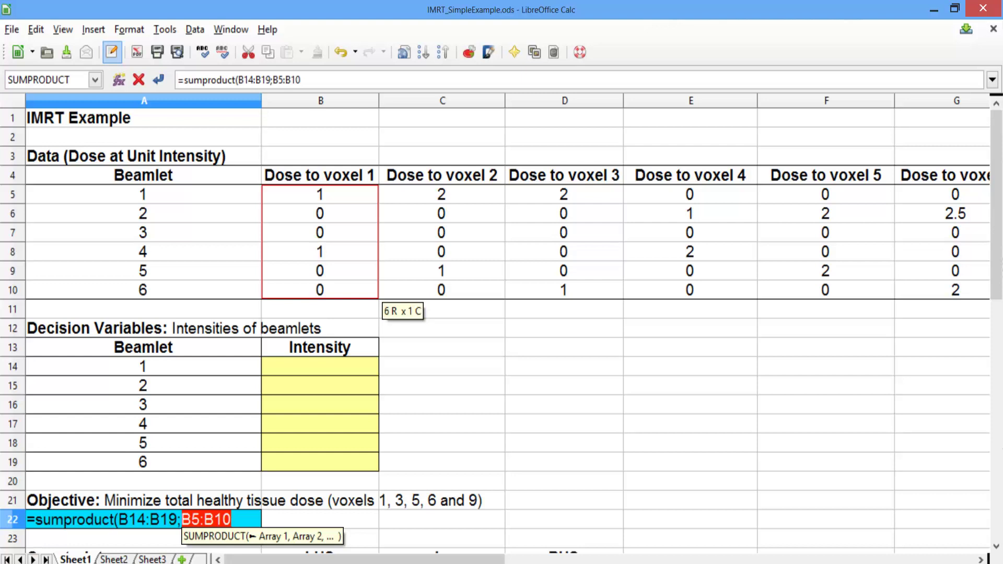
pyautogui.write(')')
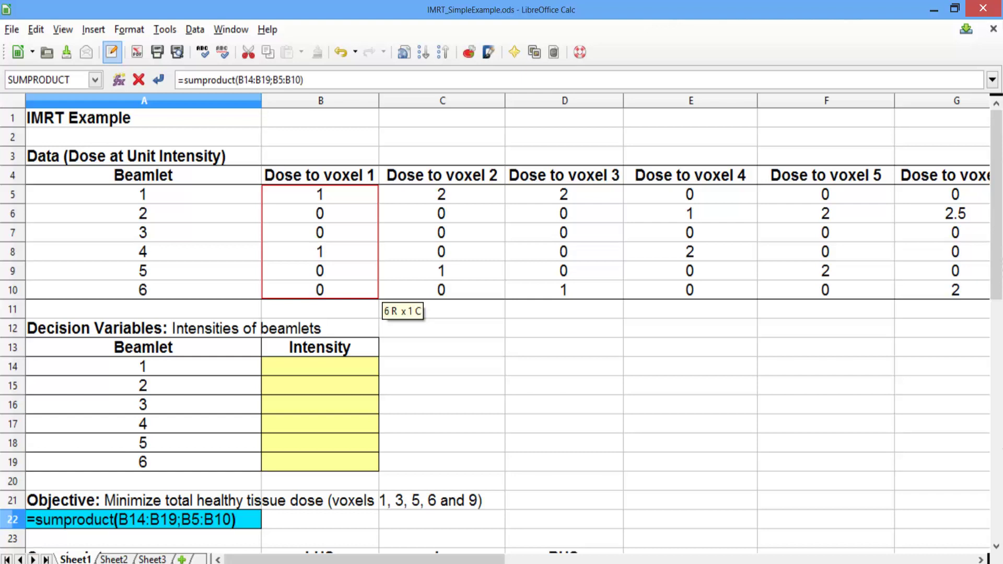
pyautogui.write('+ sumproduct')
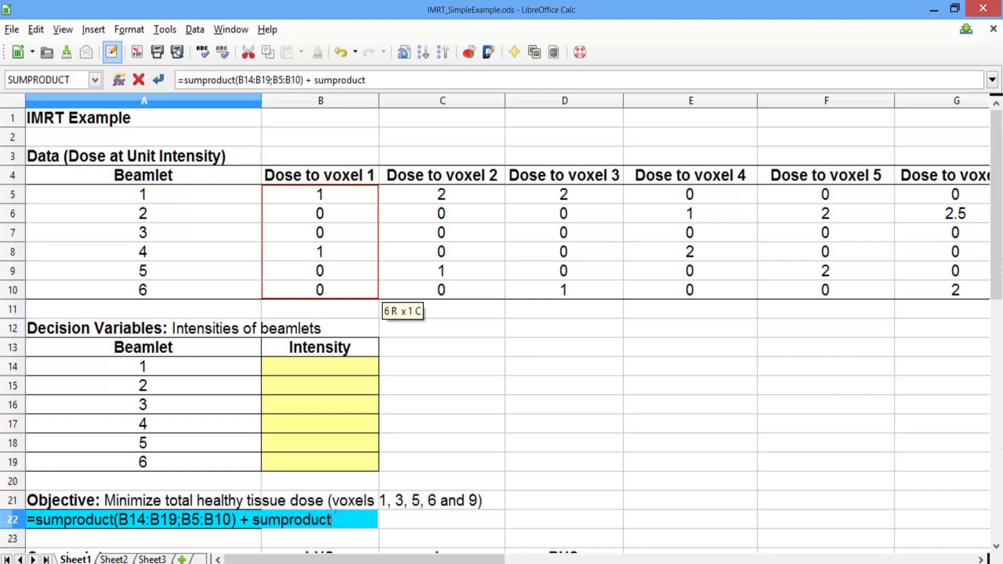
pyautogui.write('(')
# Step: Add SUMPRODUCT terms pairing intensities B14:B19 with voxel 3 doses D5:D10 and voxel 5 doses F5:F10
pyautogui.moveTo(374, 369); pyautogui.dragTo(373, 465)
pyautogui.write(';')
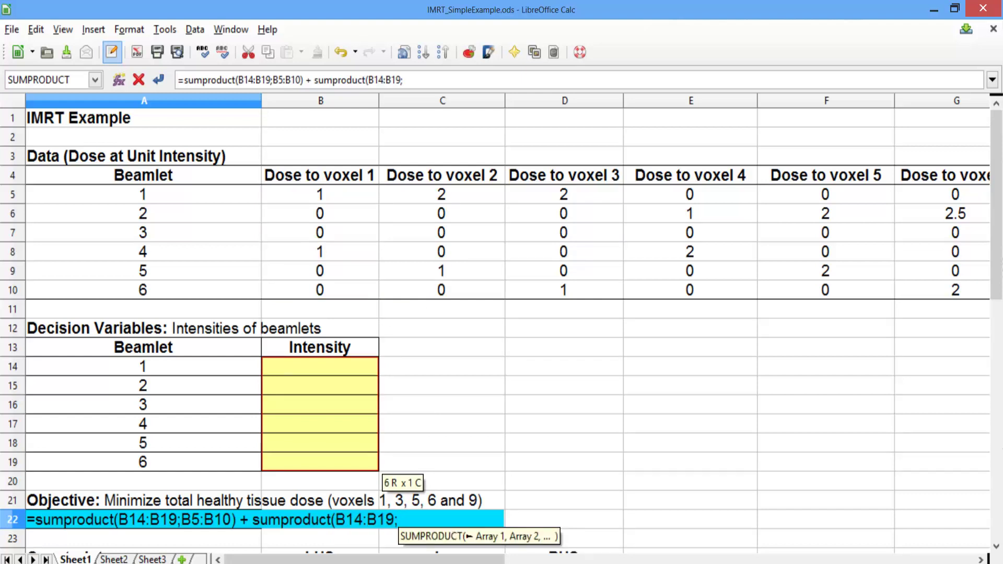
pyautogui.moveTo(619, 194); pyautogui.dragTo(621, 295)
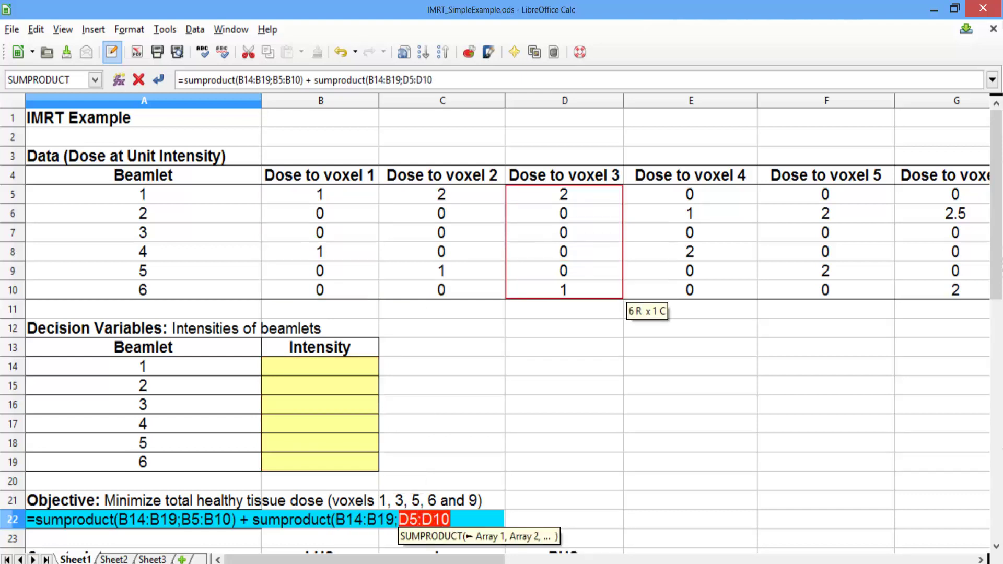
pyautogui.write(') + ')
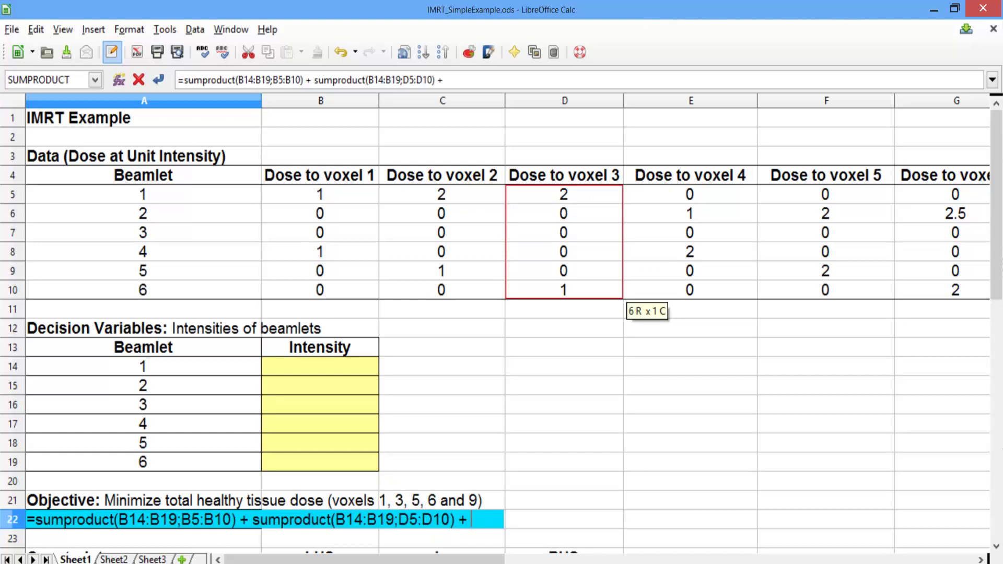
pyautogui.write('sumproduct')
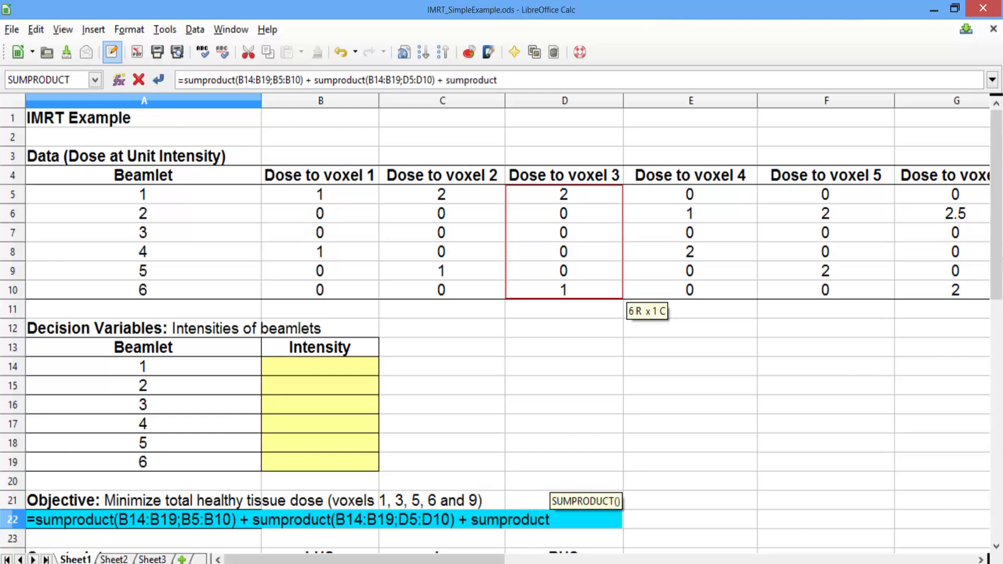
pyautogui.write('(')
pyautogui.moveTo(365, 366); pyautogui.dragTo(378, 463)
pyautogui.write(';')
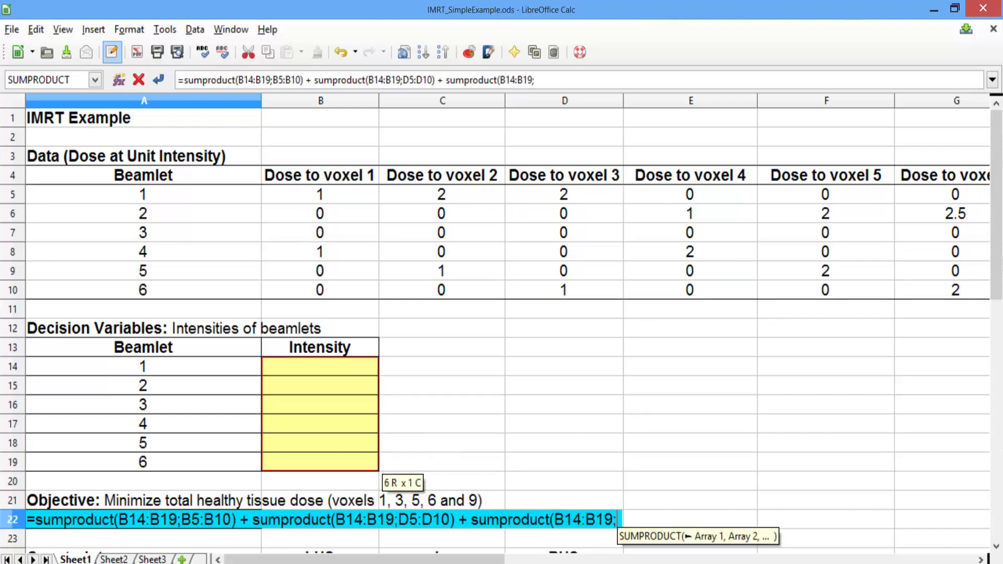
pyautogui.moveTo(826, 194); pyautogui.dragTo(892, 291)
pyautogui.write(') + s')
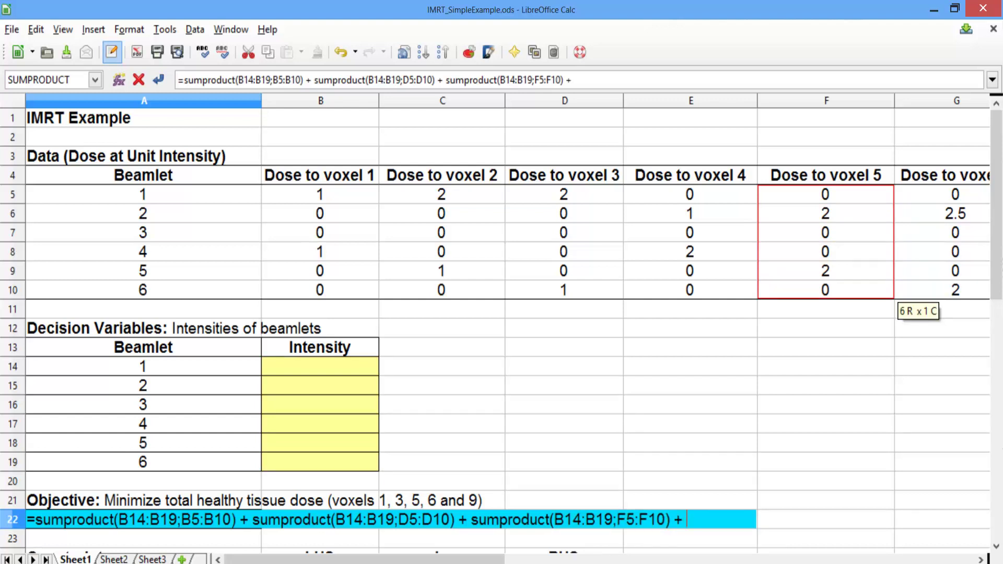
pyautogui.write('umproduc')
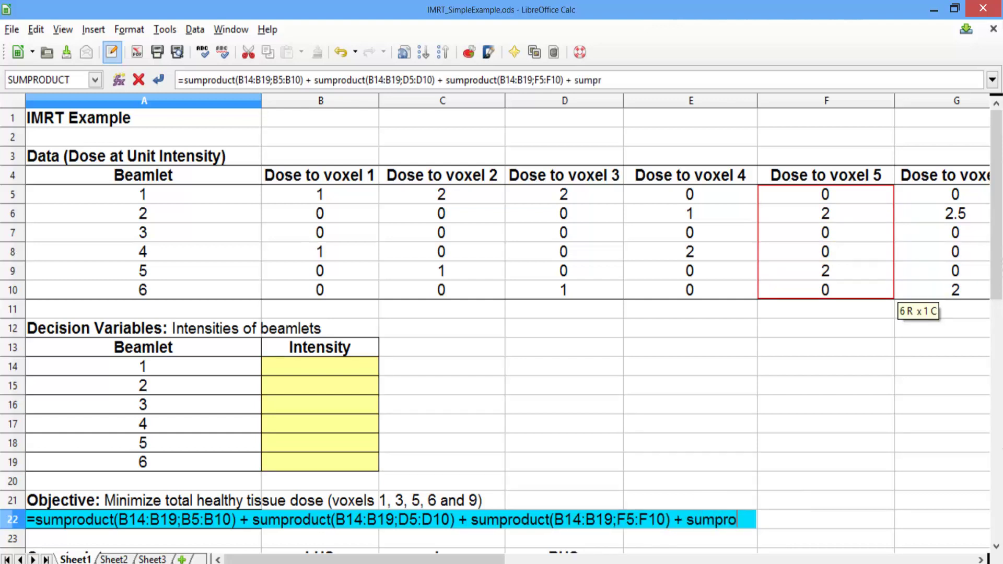
pyautogui.write('t(')
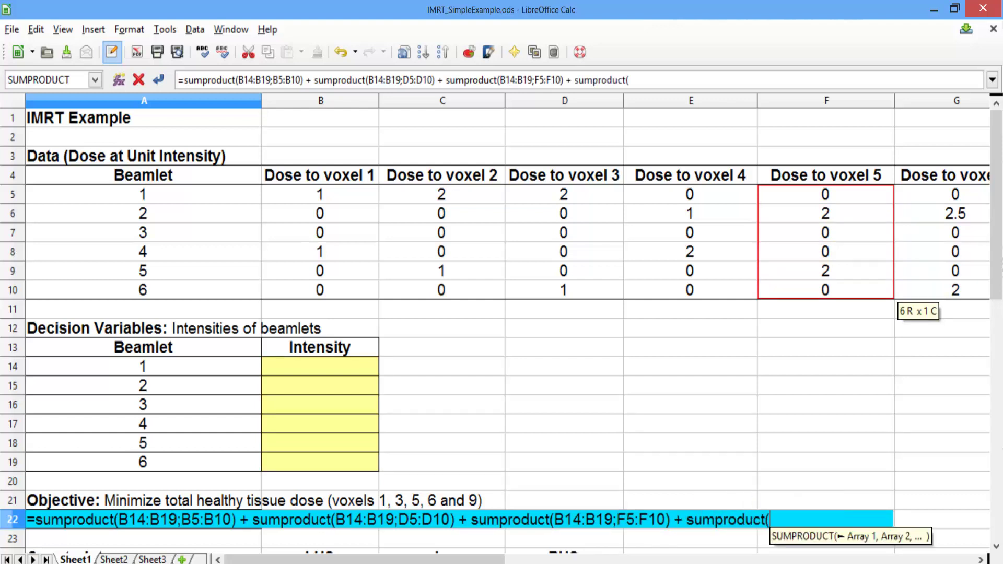
# Step: Add the final terms for voxel 6 (G5:G10) and voxel 9 (J5:J10) and commit the objective formula
pyautogui.moveTo(320, 367); pyautogui.dragTo(373, 468)
pyautogui.write(';')
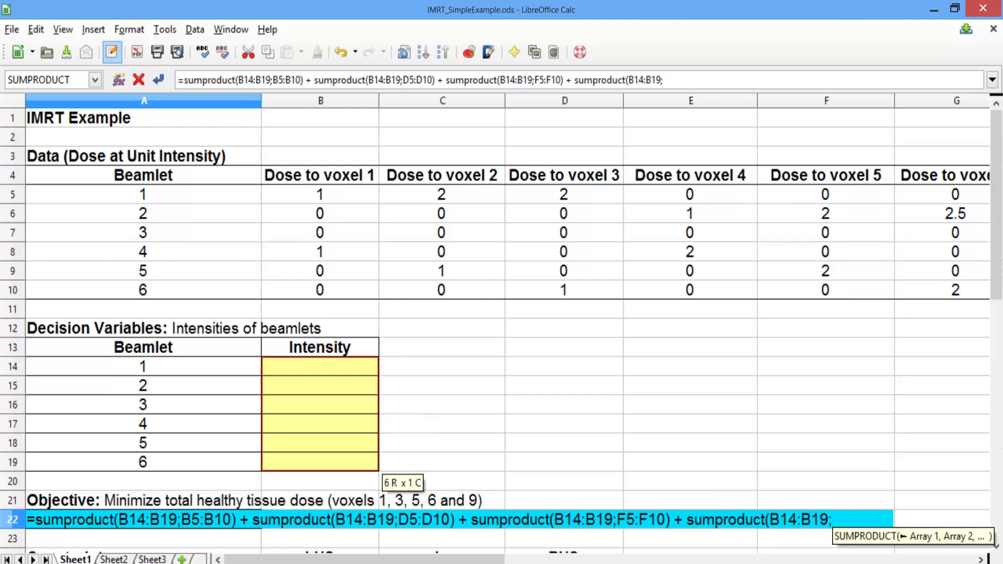
pyautogui.moveTo(955, 196); pyautogui.dragTo(953, 297)
pyautogui.write(')')
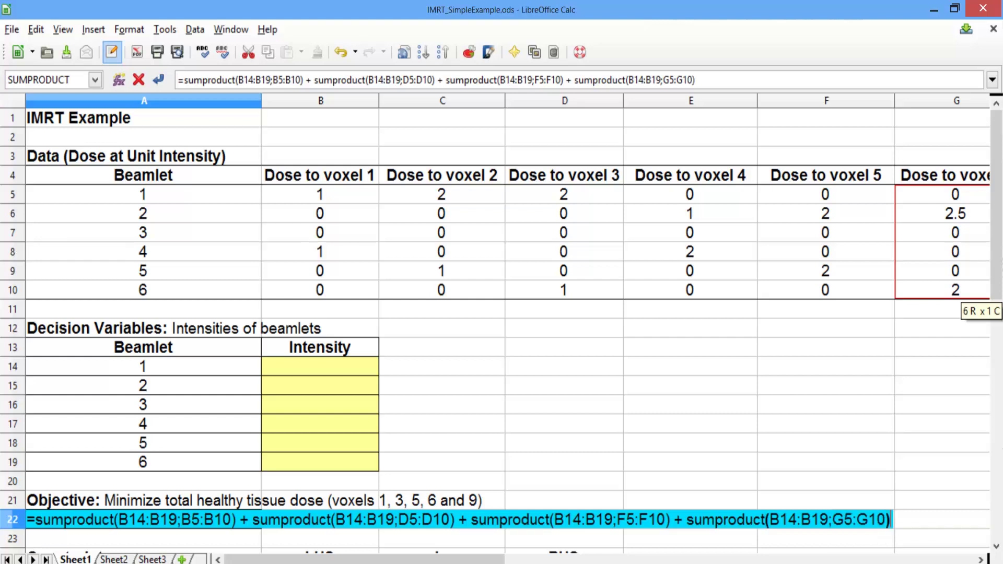
pyautogui.write(' + sum')
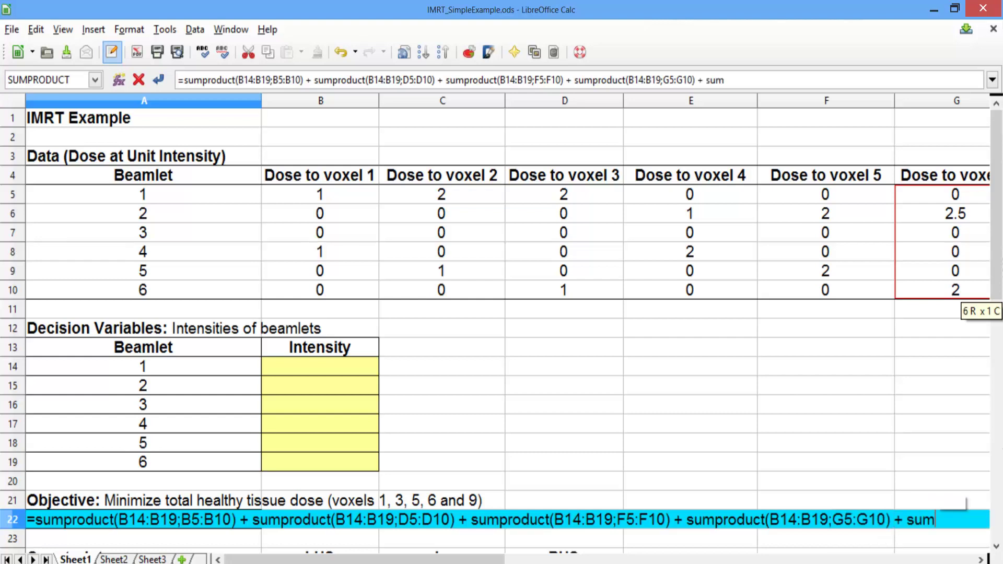
pyautogui.write('product(')
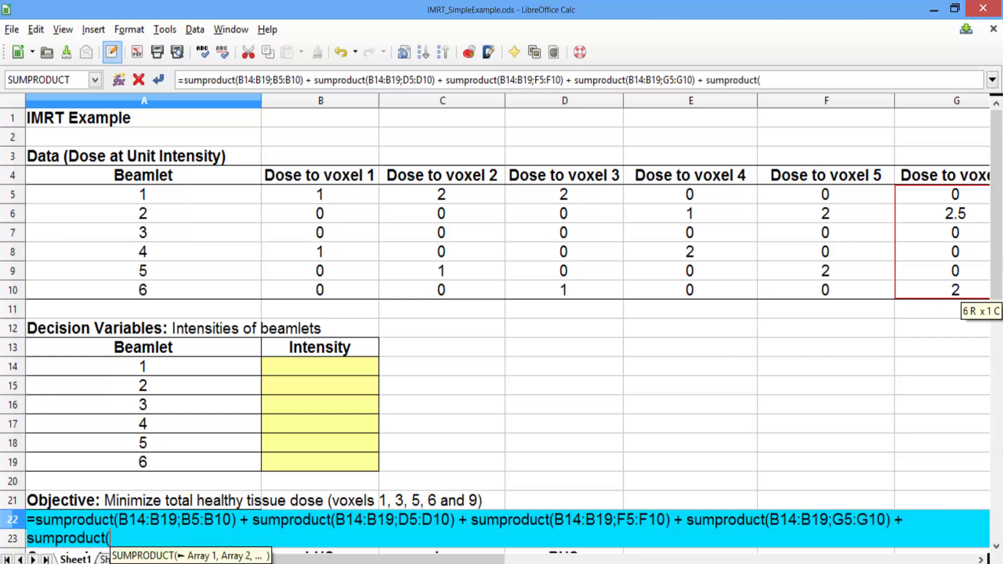
pyautogui.moveTo(320, 366); pyautogui.dragTo(375, 467)
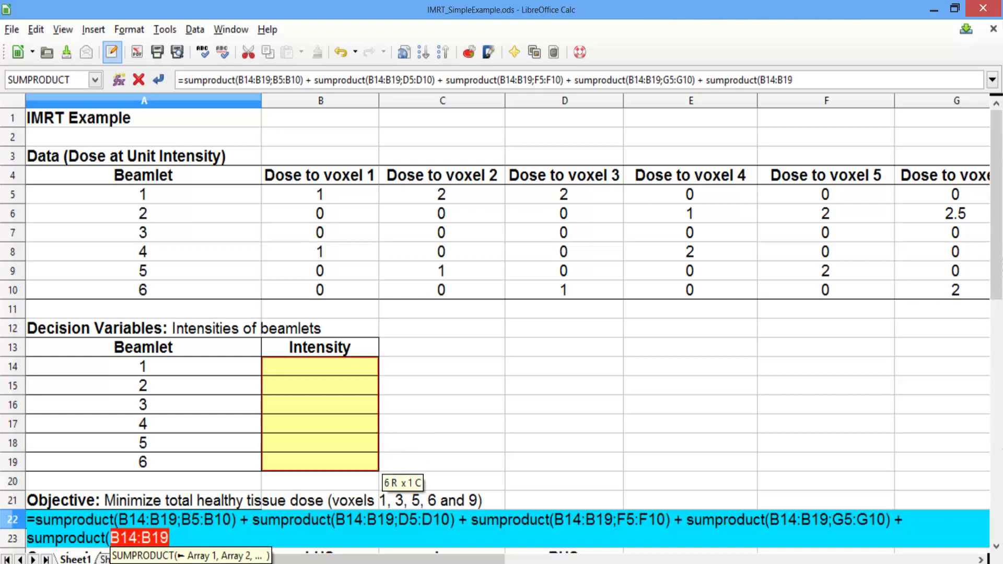
pyautogui.write(';')
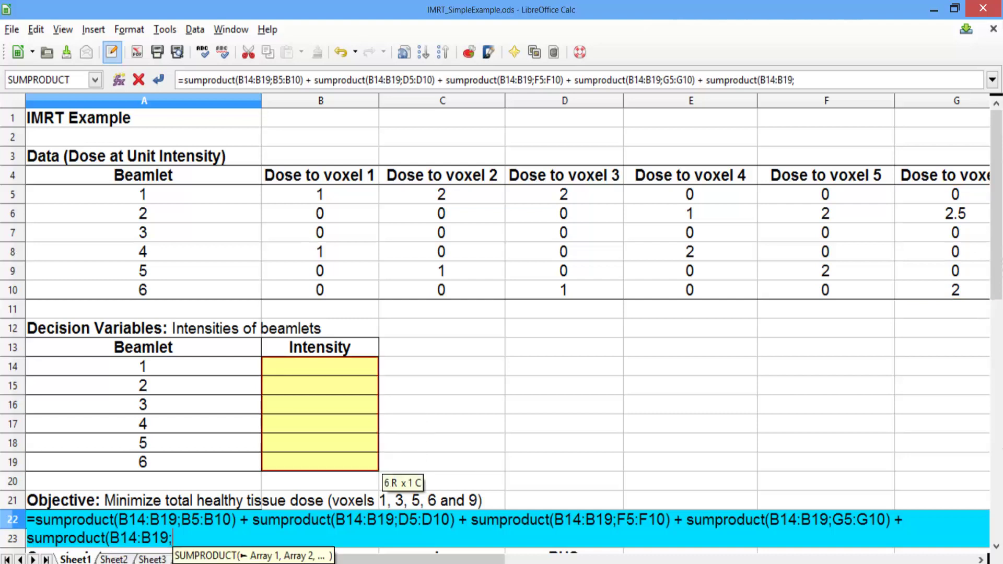
pyautogui.click(981, 560)
pyautogui.click(981, 560)
pyautogui.click(981, 560)
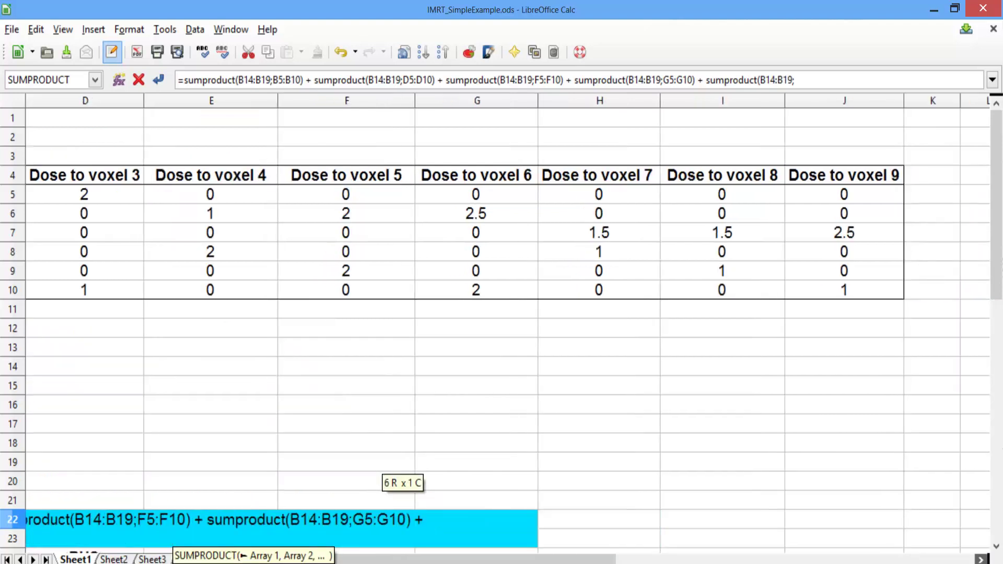
pyautogui.click(981, 560)
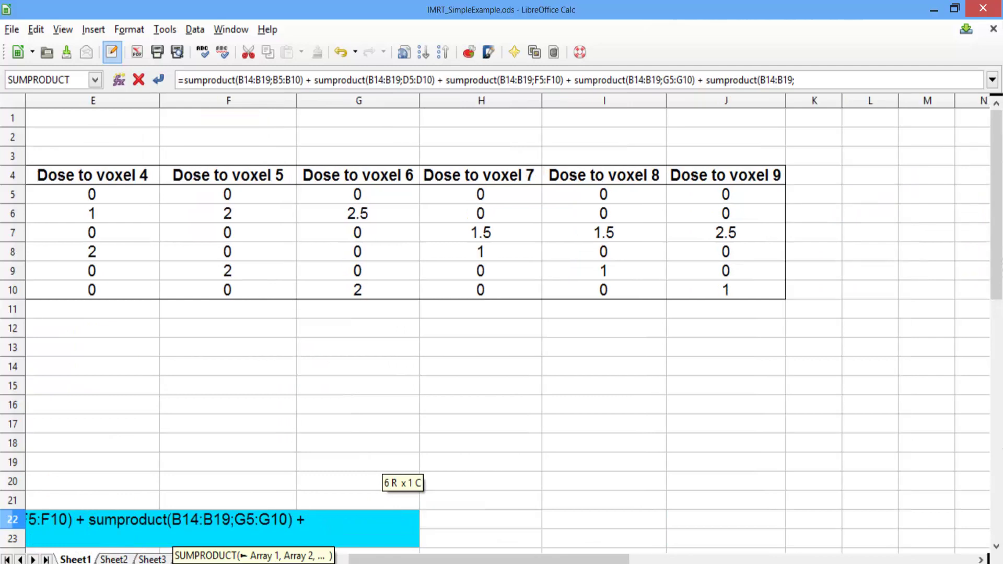
pyautogui.moveTo(774, 193); pyautogui.dragTo(782, 296)
pyautogui.write(')')
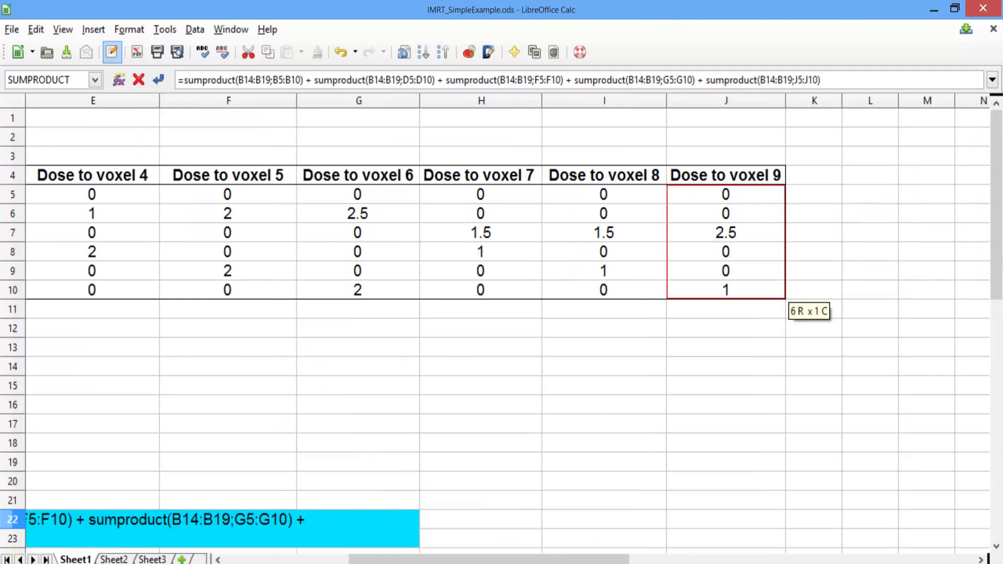
pyautogui.press('Return')
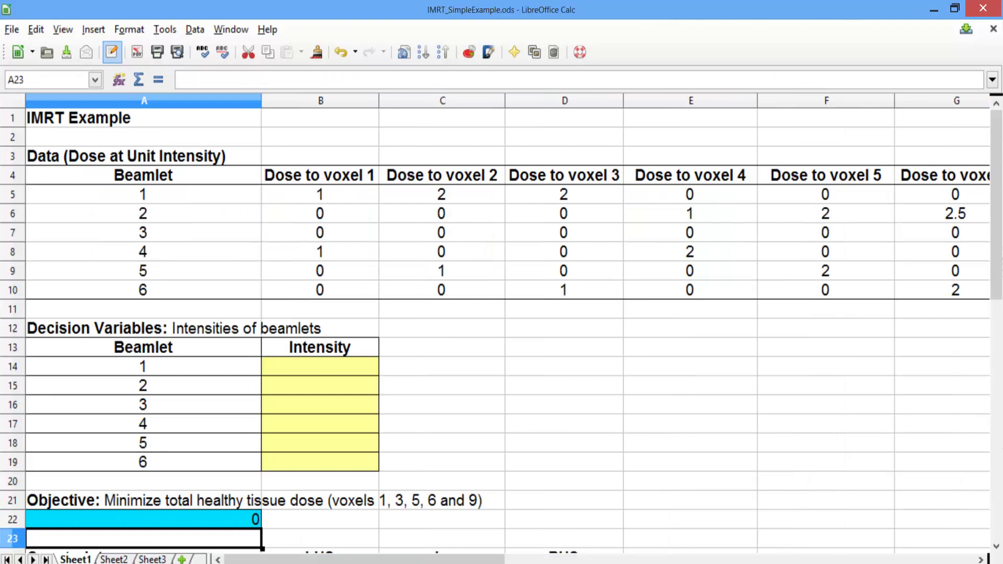
pyautogui.click(143, 520)
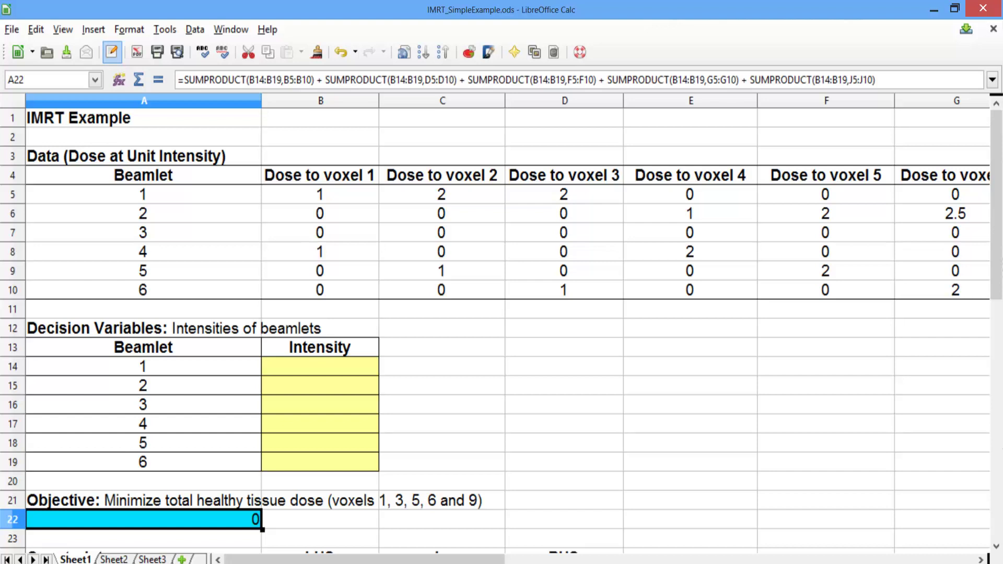
pyautogui.press('Down')
pyautogui.press('Down')
pyautogui.press('Down')
pyautogui.press('Down')
pyautogui.press('Down')
pyautogui.press('Down')
pyautogui.press('Down')
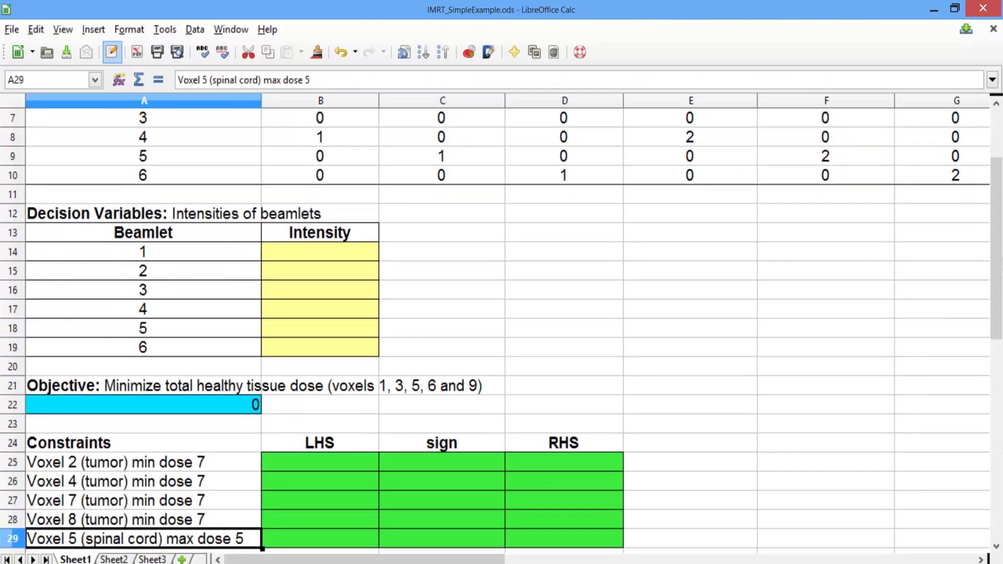
pyautogui.press('Down')
pyautogui.press('Down')
pyautogui.press('Up')
pyautogui.press('Up')
pyautogui.press('Up')
pyautogui.press('Up')
pyautogui.press('Up')
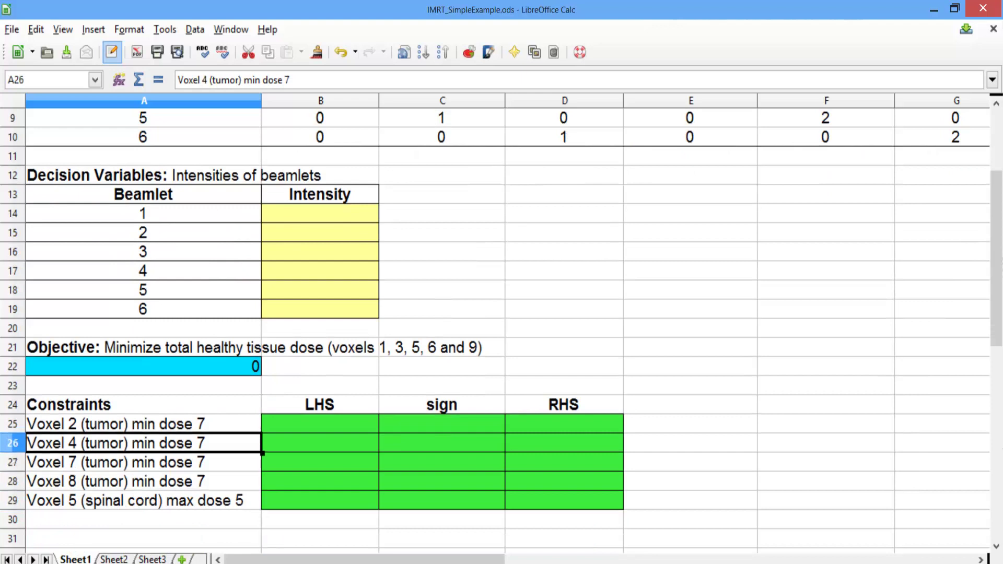
pyautogui.press('Up')
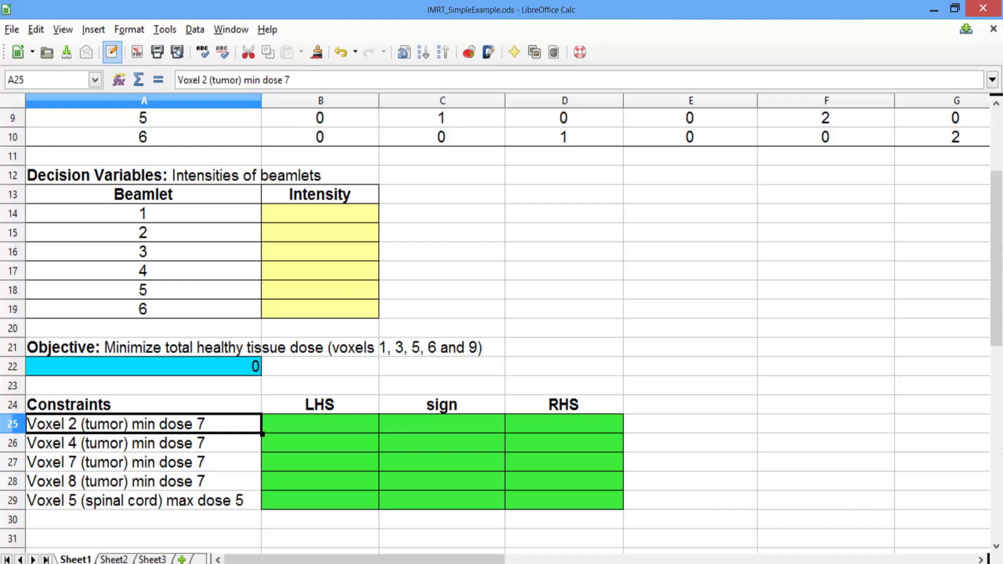
pyautogui.click(320, 424)
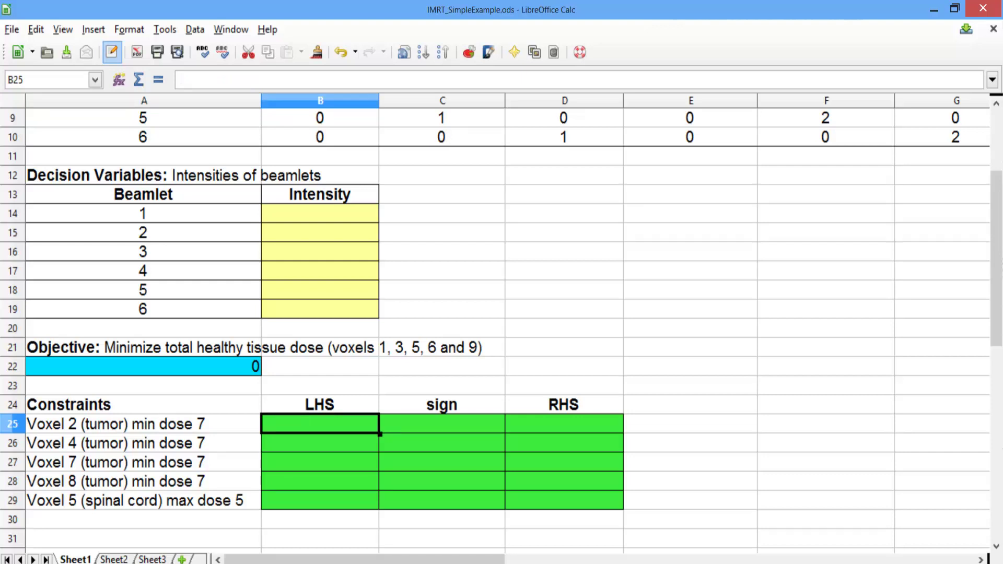
# Step: Enter =SUMPRODUCT(B14:B19;C5:C10) as the voxel 2 constraint's left-hand side in B25
pyautogui.write('=')
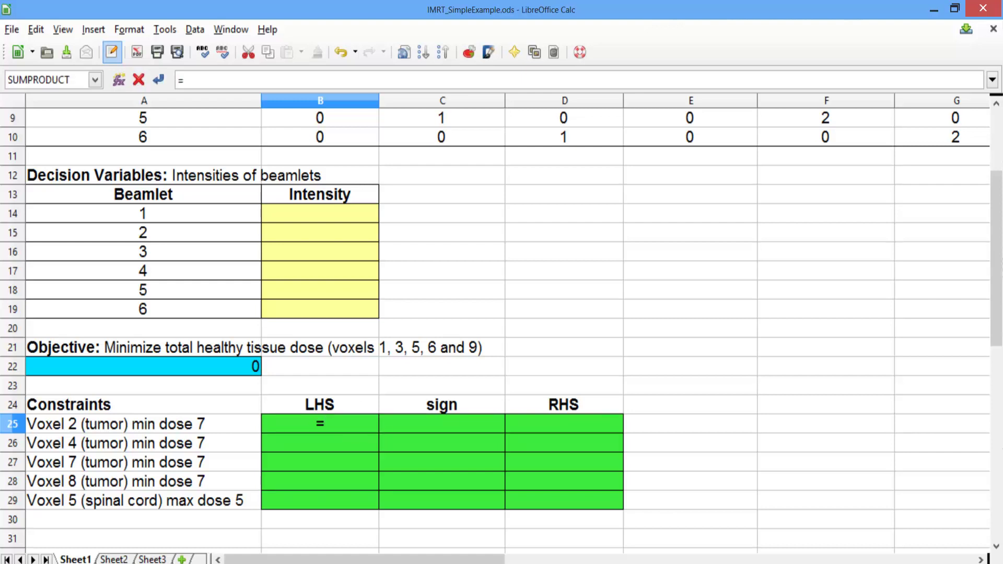
pyautogui.write('sumproduct(')
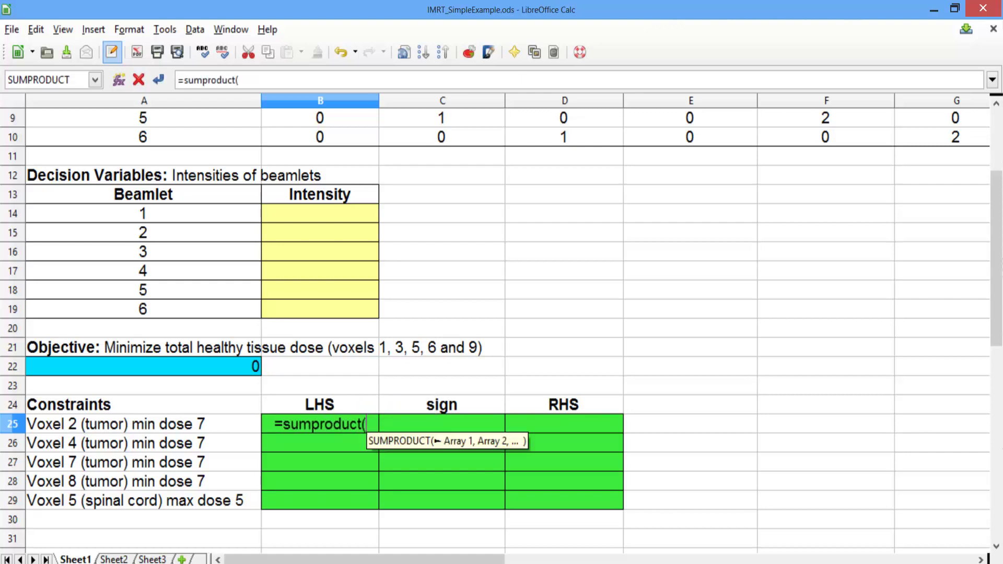
pyautogui.moveTo(320, 213); pyautogui.dragTo(320, 309)
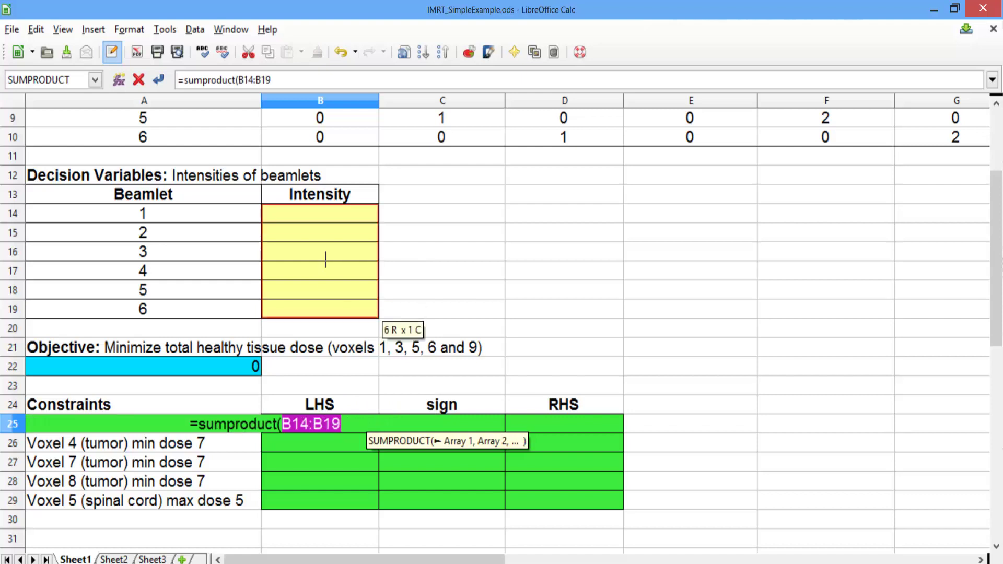
pyautogui.write(';')
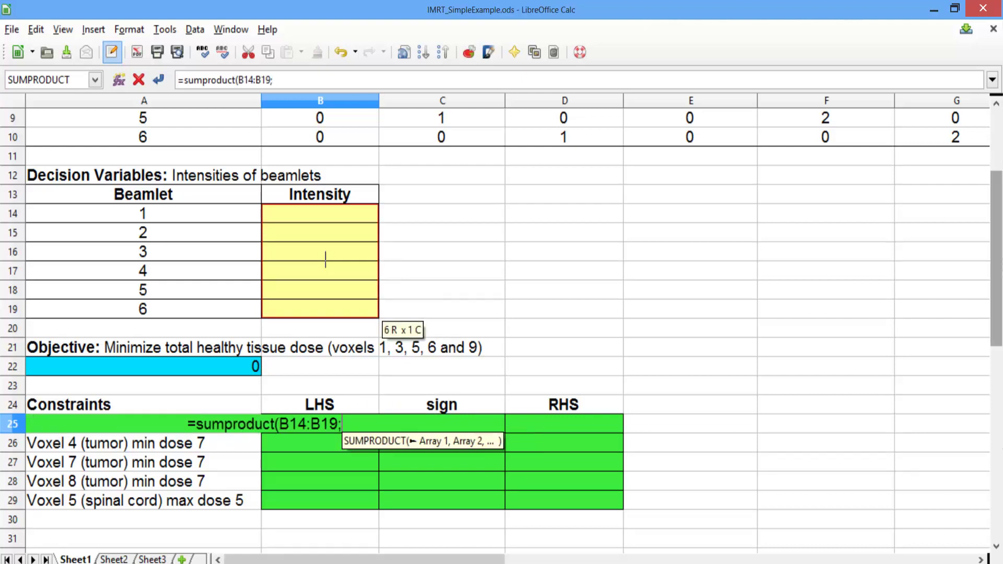
pyautogui.scroll(3, 325, 393)
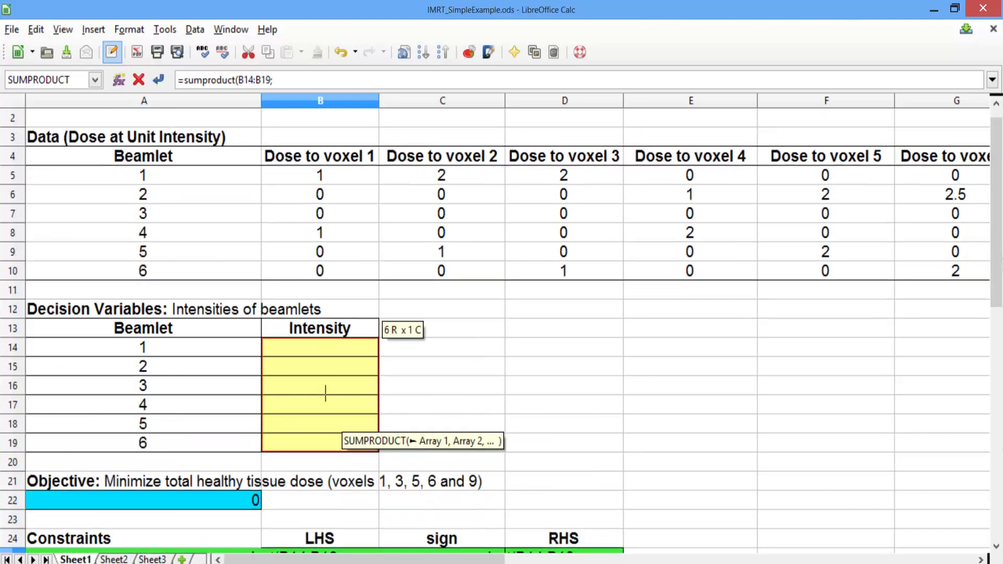
pyautogui.moveTo(442, 175); pyautogui.dragTo(446, 271)
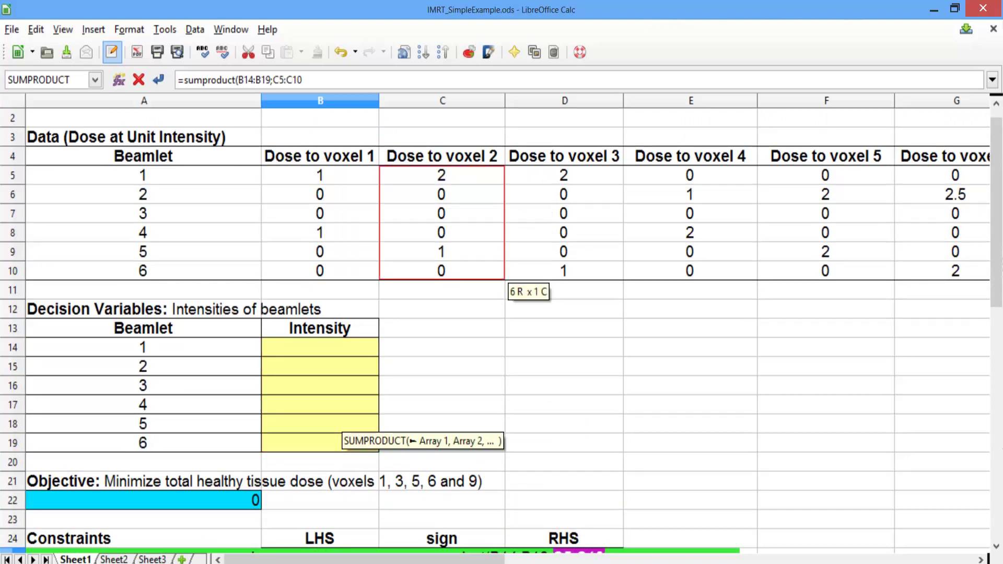
pyautogui.write(')')
pyautogui.press('Return')
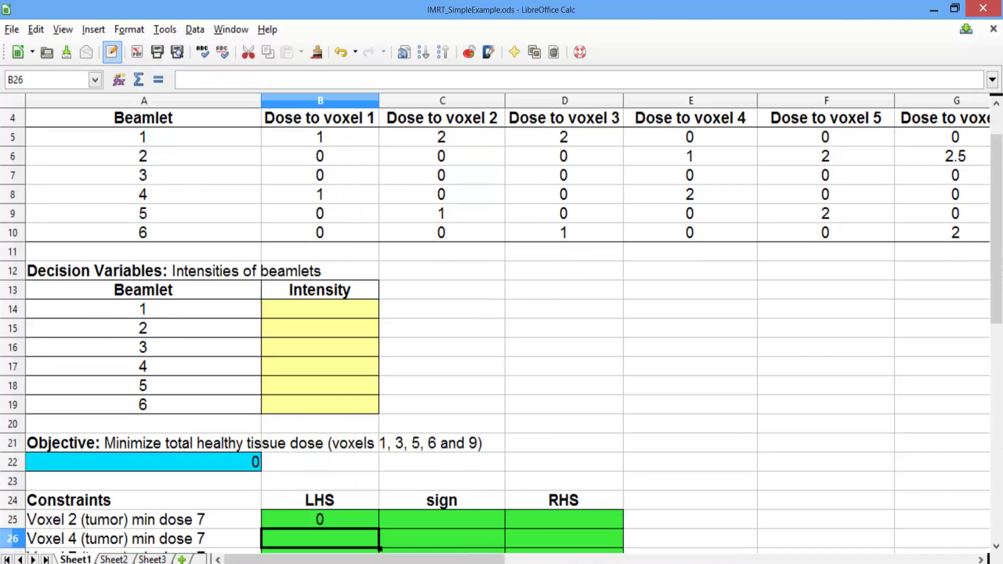
# Step: Set the voxel 2 constraint sign to >= and right-hand side to 7
pyautogui.press('Up')
pyautogui.press('Right')
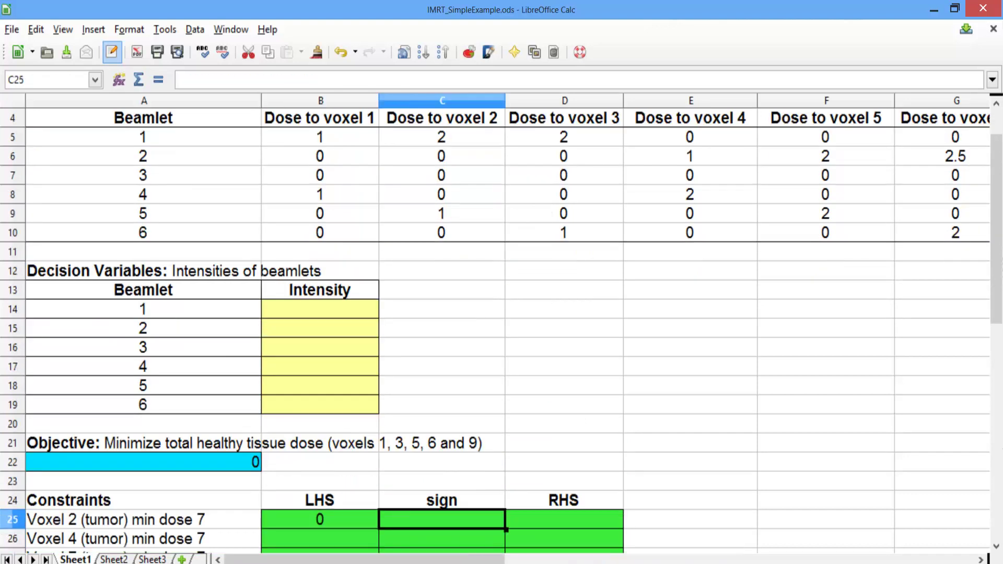
pyautogui.write('>=')
pyautogui.press('Tab')
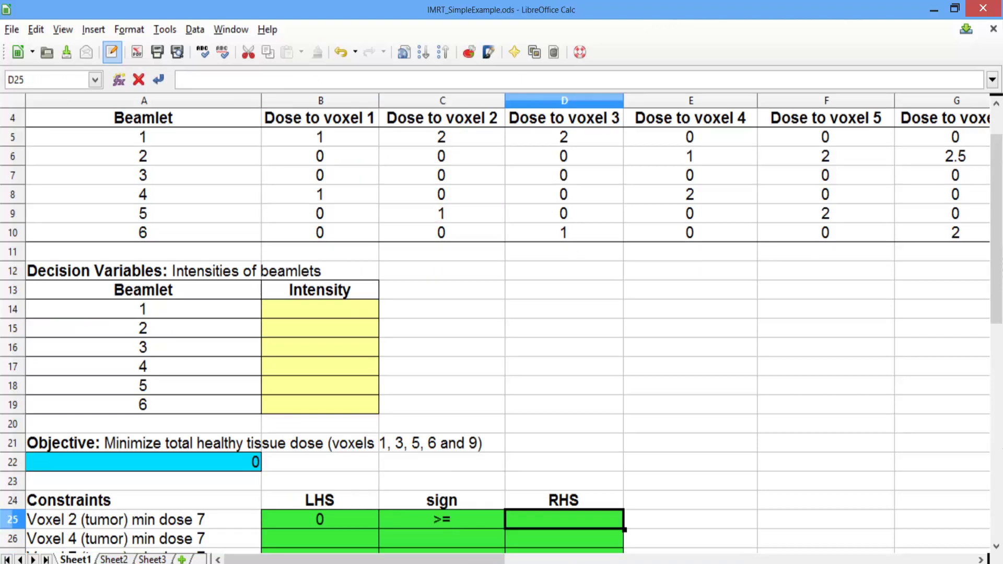
pyautogui.write('7')
pyautogui.press('Return')
pyautogui.press('Left')
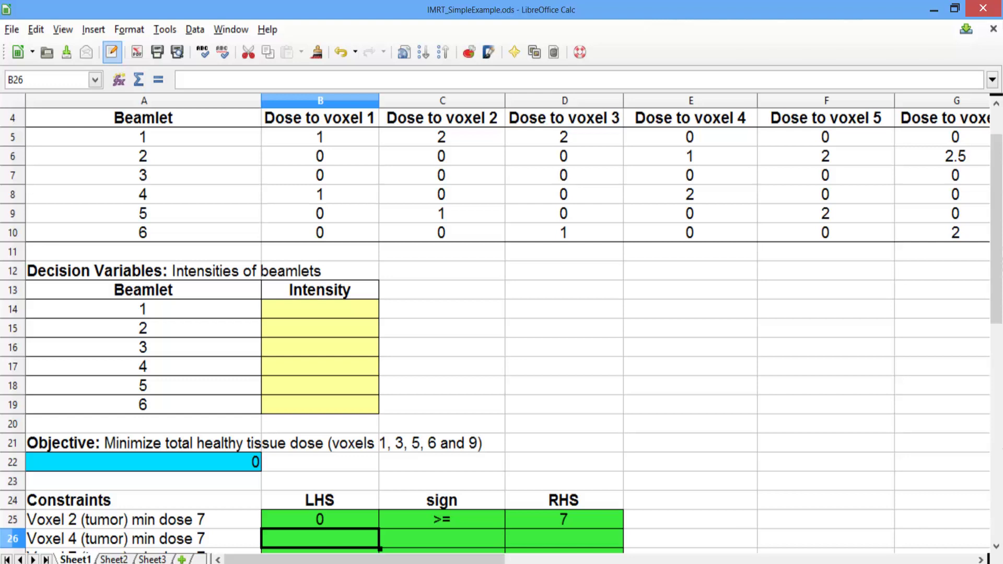
# Step: Enter =SUMPRODUCT(B14:B19;E5:E10) as the voxel 4 constraint's left-hand side
pyautogui.write('=sumpr')
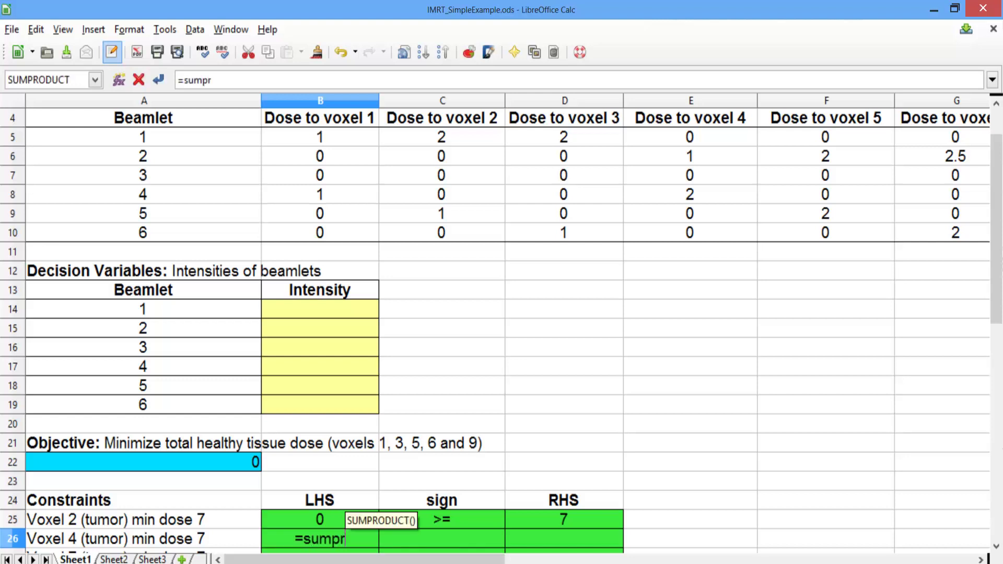
pyautogui.write('oduct(')
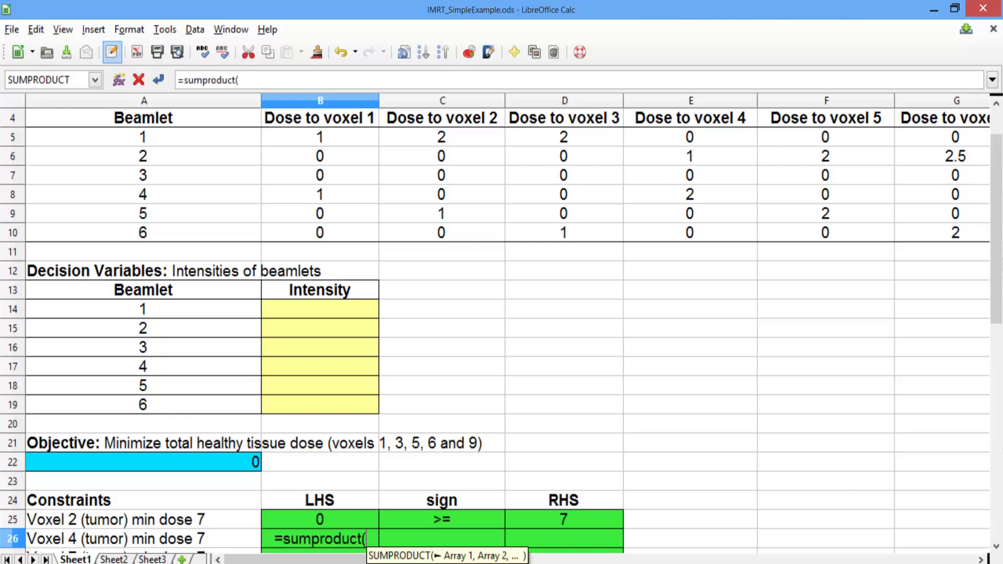
pyautogui.moveTo(365, 310); pyautogui.dragTo(374, 410)
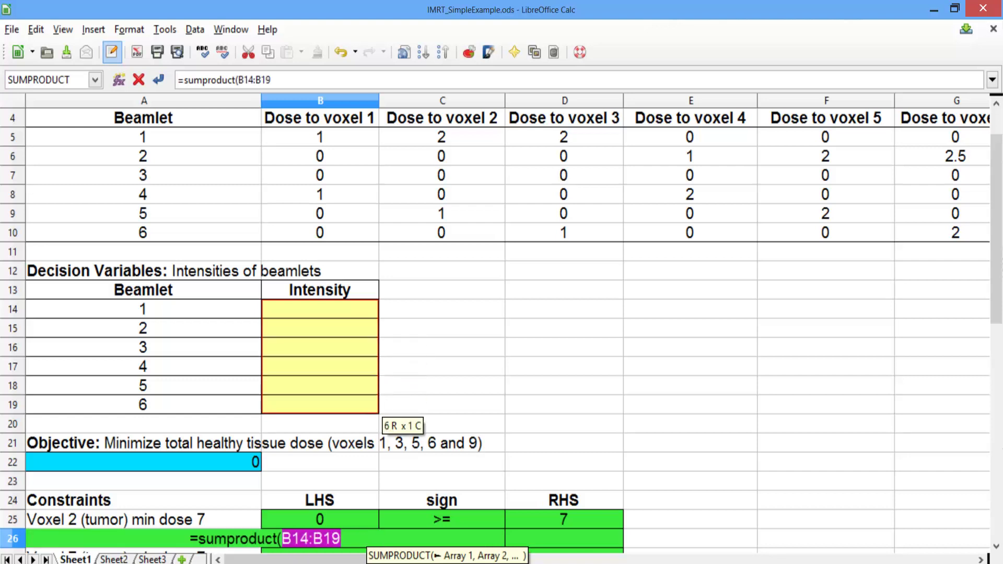
pyautogui.write(';')
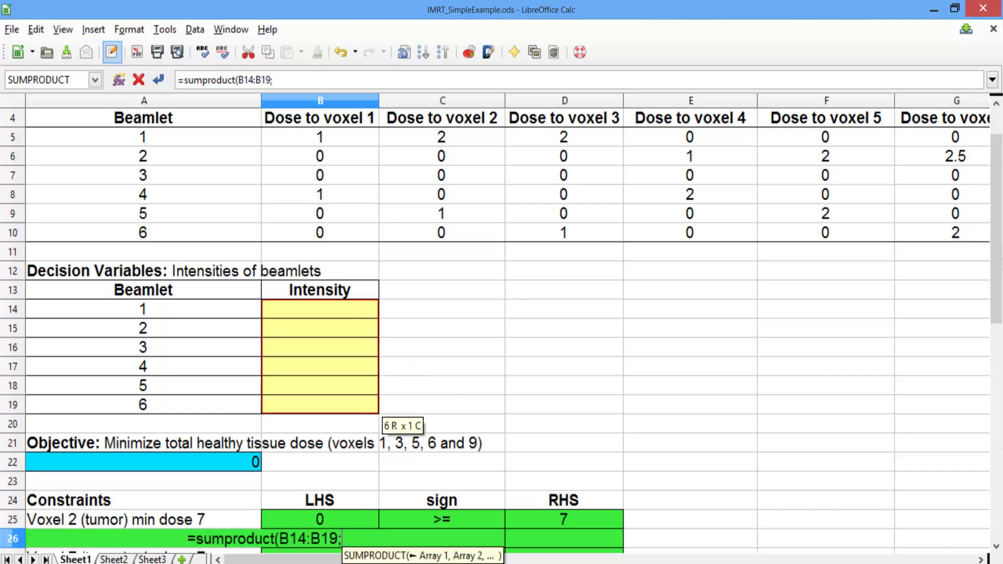
pyautogui.moveTo(690, 137); pyautogui.dragTo(685, 235)
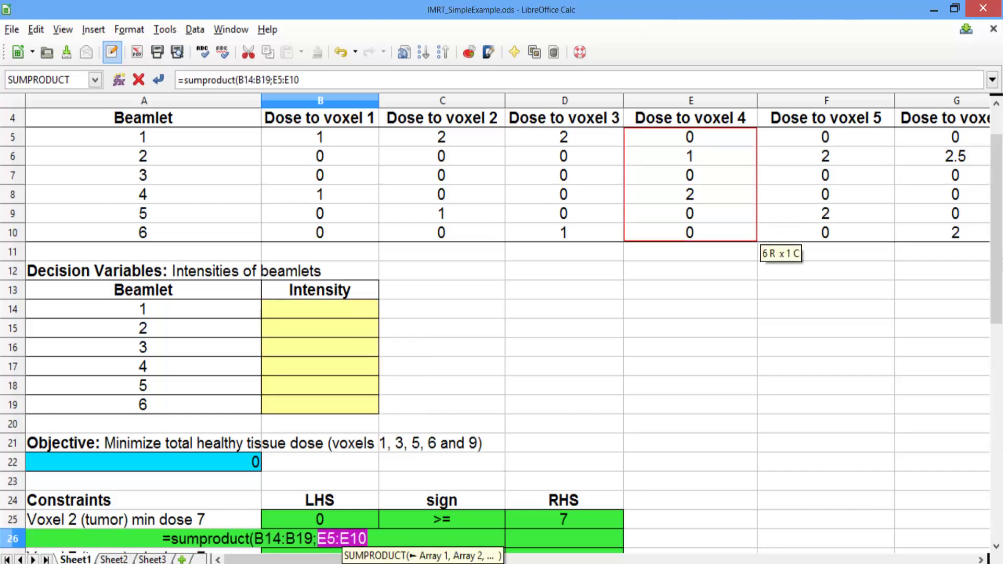
pyautogui.write(')')
pyautogui.press('Return')
# Step: Give the voxel 4 constraint sign >= and right-hand side 7
pyautogui.press('Up')
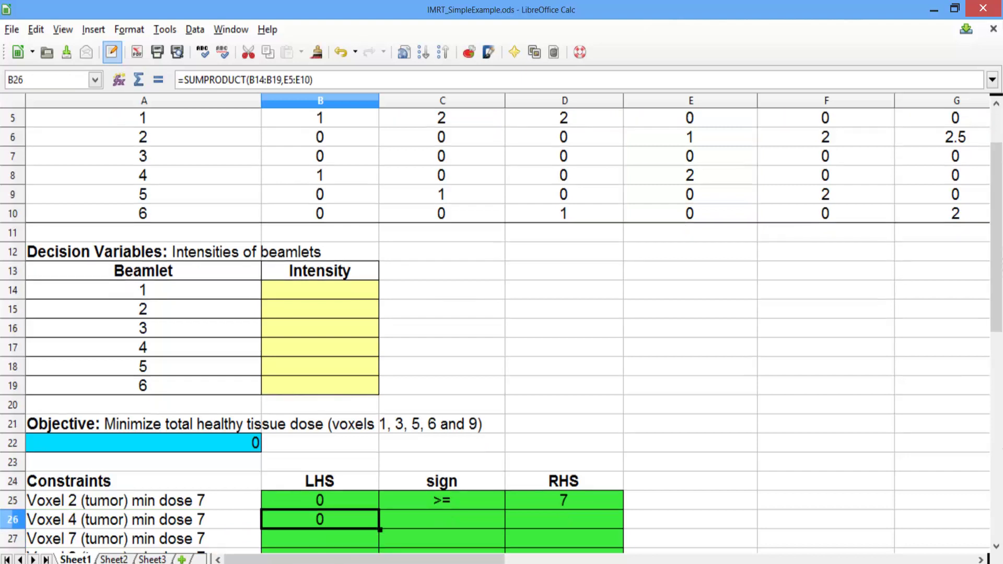
pyautogui.press('Right')
pyautogui.write('>=')
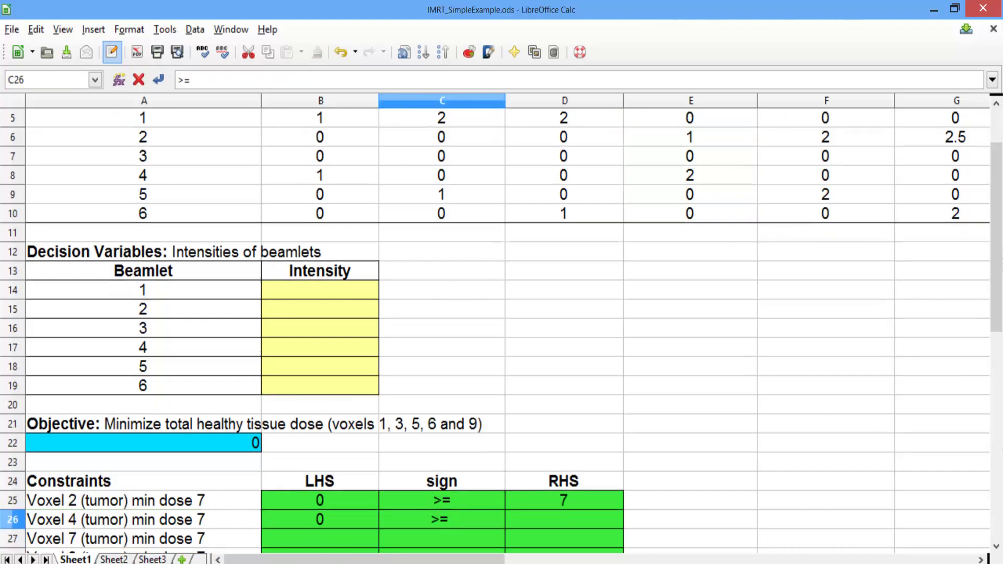
pyautogui.press('Tab')
pyautogui.write('7')
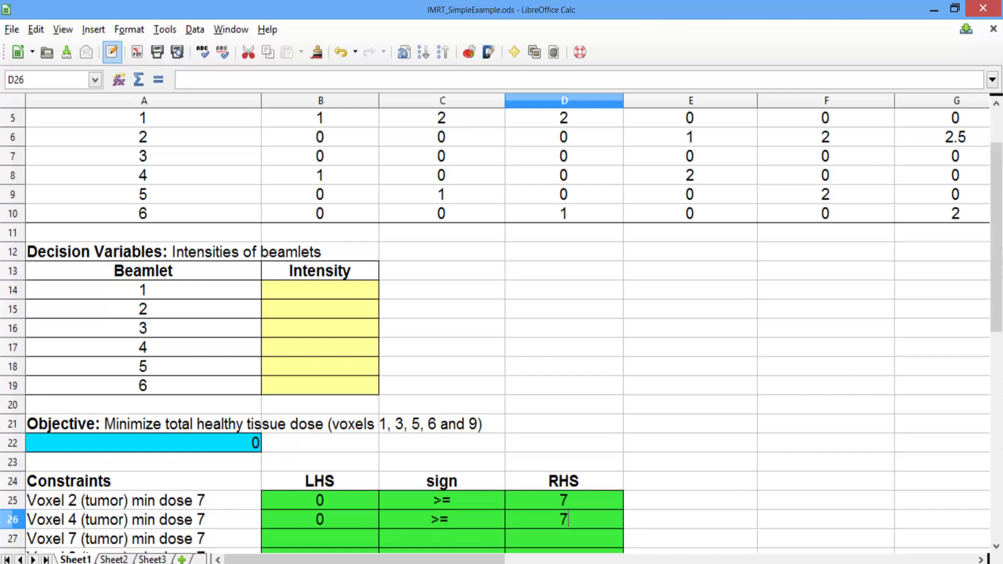
pyautogui.press('Return')
pyautogui.press('Left')
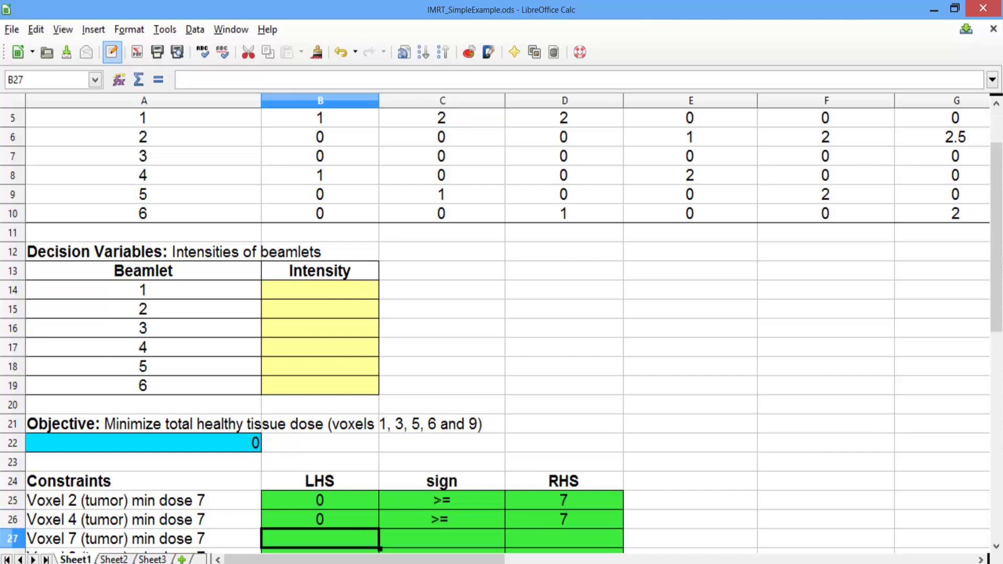
# Step: Enter =SUMPRODUCT(B14:B19;H5:H10) as the voxel 7 constraint's left-hand side in B27
pyautogui.write('=sumpr')
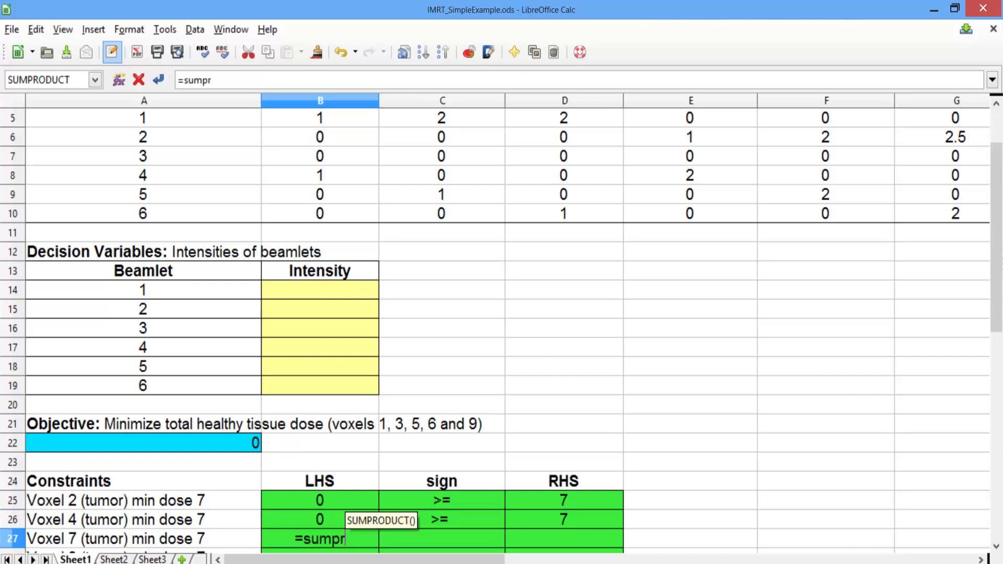
pyautogui.write('oduct(')
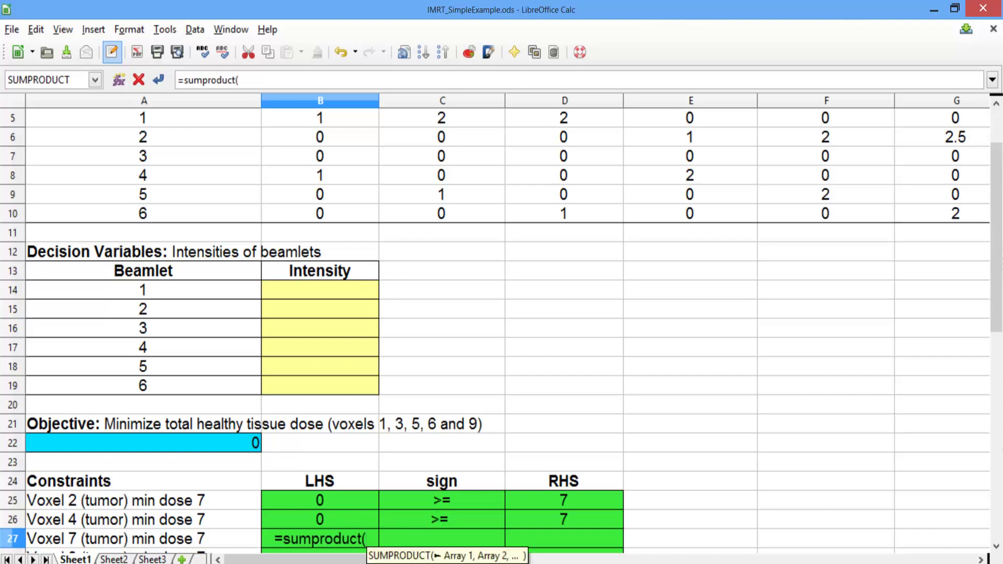
pyautogui.moveTo(319, 290); pyautogui.dragTo(374, 391)
pyautogui.write(';')
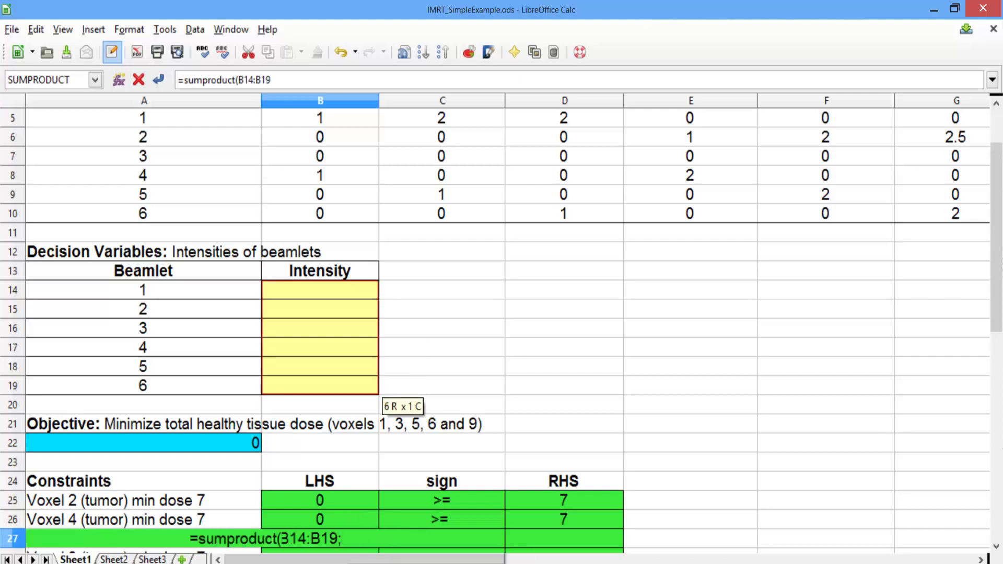
pyautogui.moveTo(997, 237); pyautogui.dragTo(996, 203)
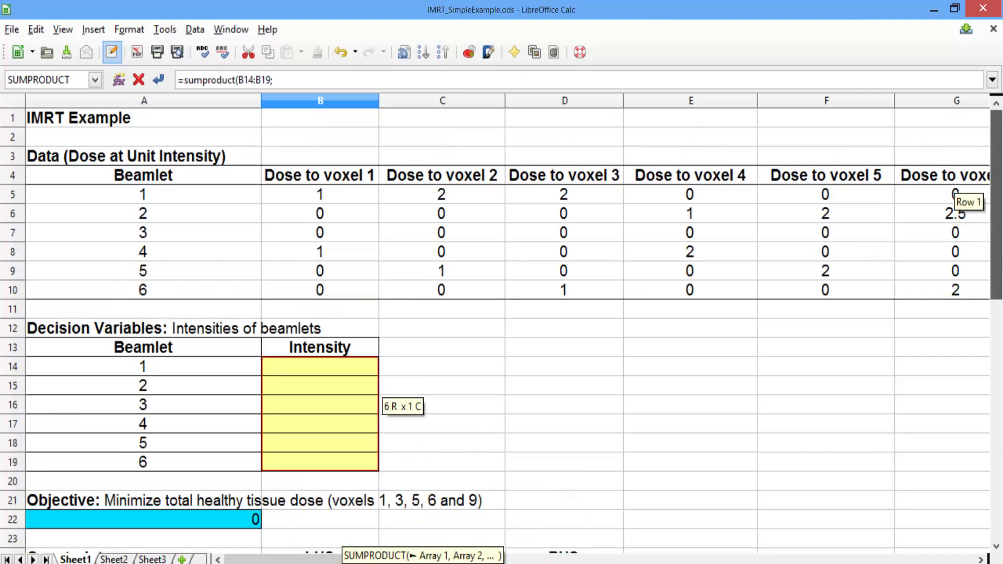
pyautogui.click(981, 560)
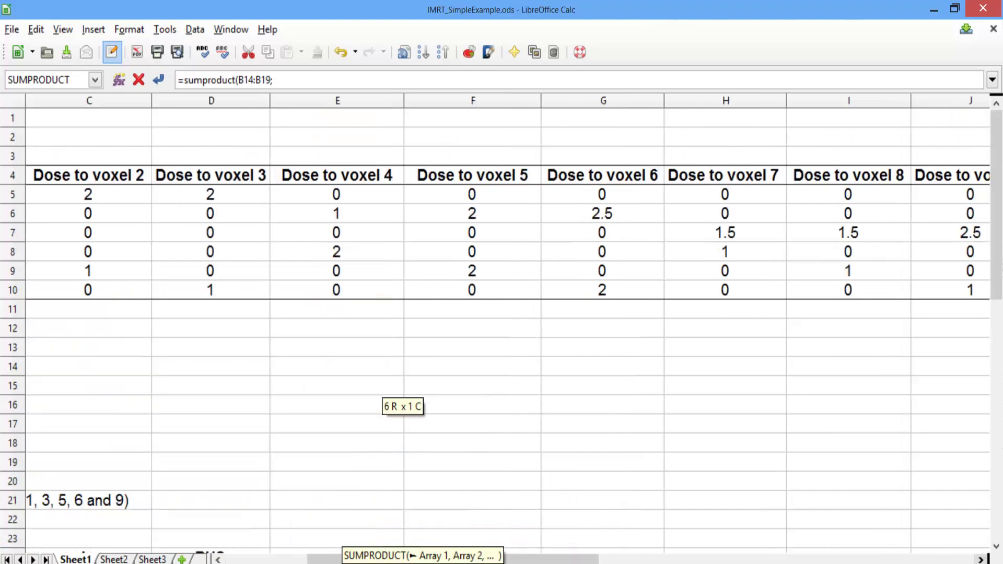
pyautogui.moveTo(725, 194); pyautogui.dragTo(784, 299)
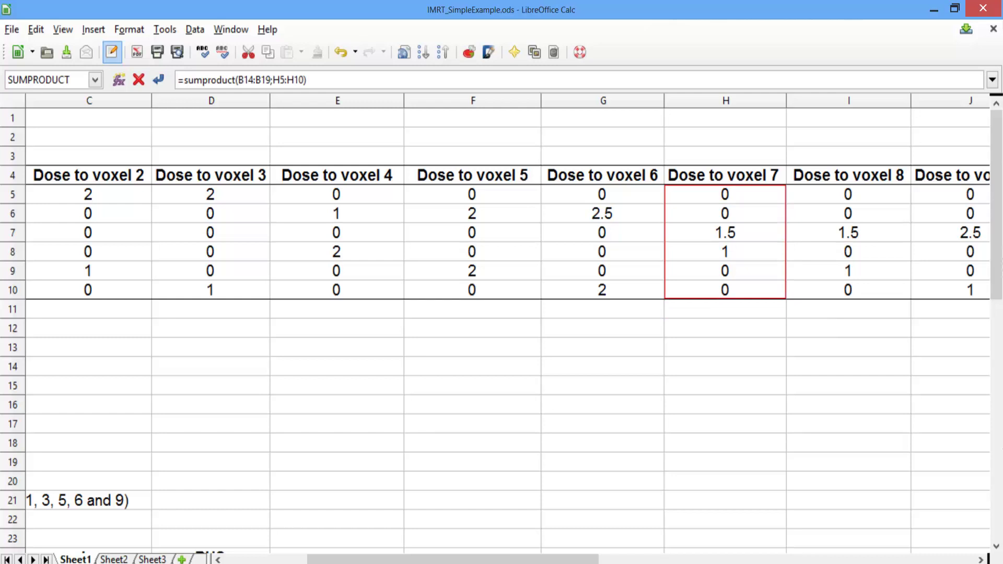
pyautogui.press('Tab')
# Step: Give the voxel 7 constraint sign >= and right-hand side 7
pyautogui.write('>=')
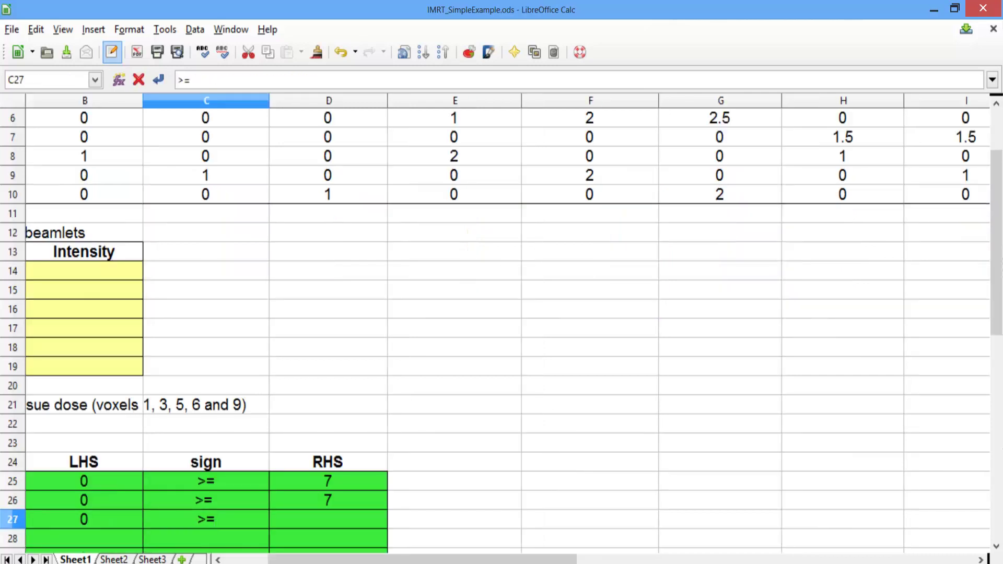
pyautogui.press('Tab')
pyautogui.write('7')
pyautogui.press('Return')
# Step: Enter =SUMPRODUCT(B14:B19;I5:I10) as the voxel 8 constraint's left-hand side in B28
pyautogui.press('Left')
pyautogui.press('Left')
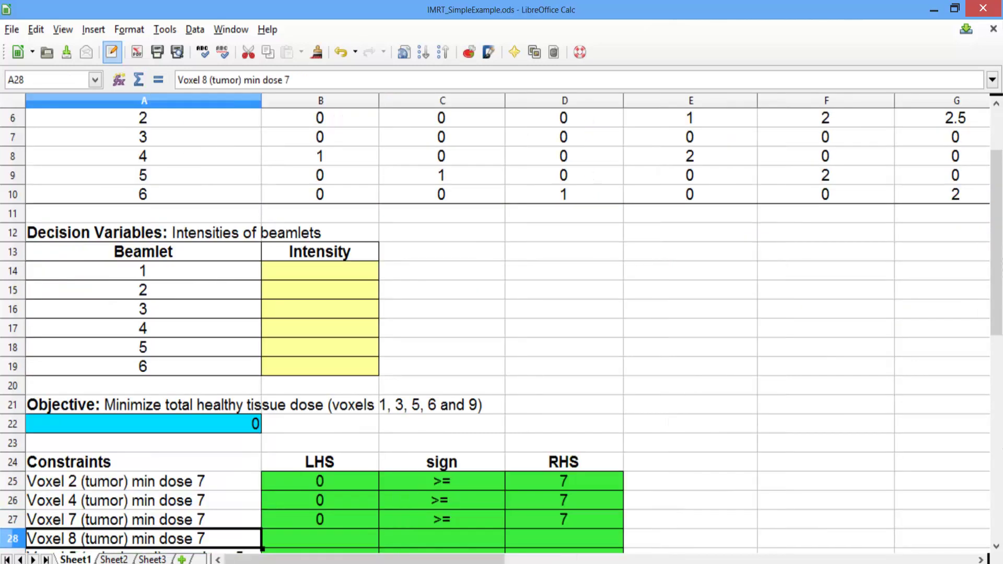
pyautogui.press('Right')
pyautogui.write('=su')
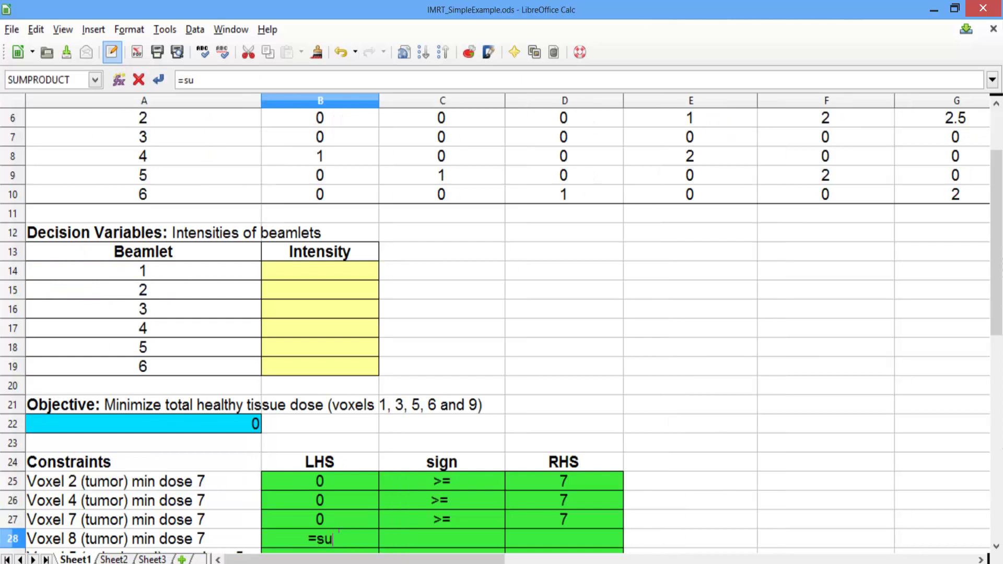
pyautogui.write('mproduct(')
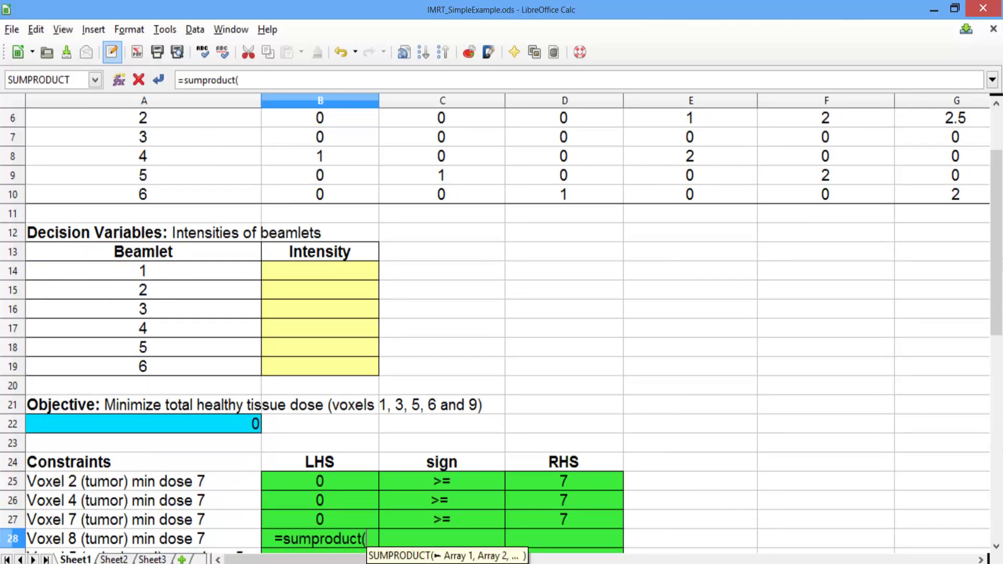
pyautogui.moveTo(319, 270); pyautogui.dragTo(368, 368)
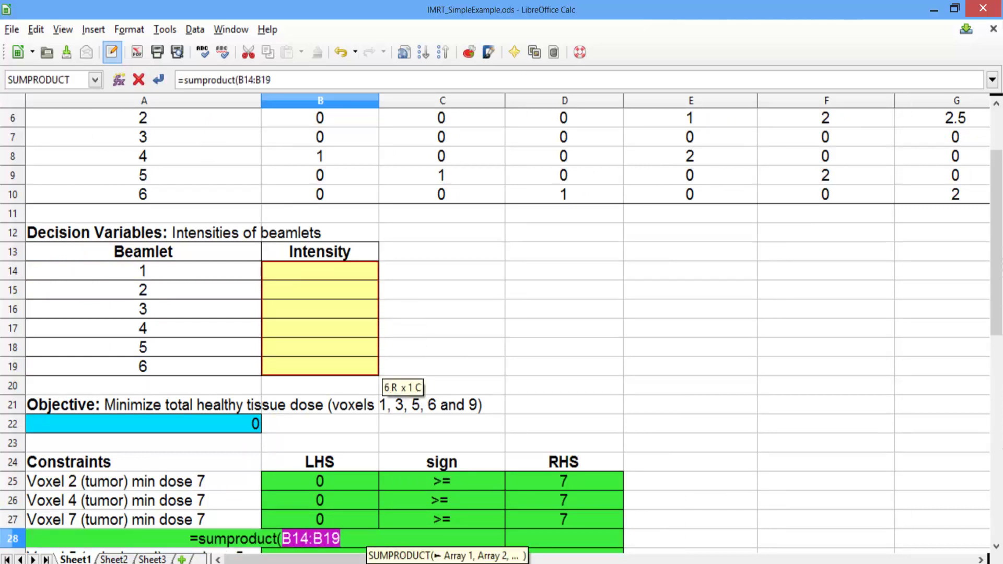
pyautogui.write(';')
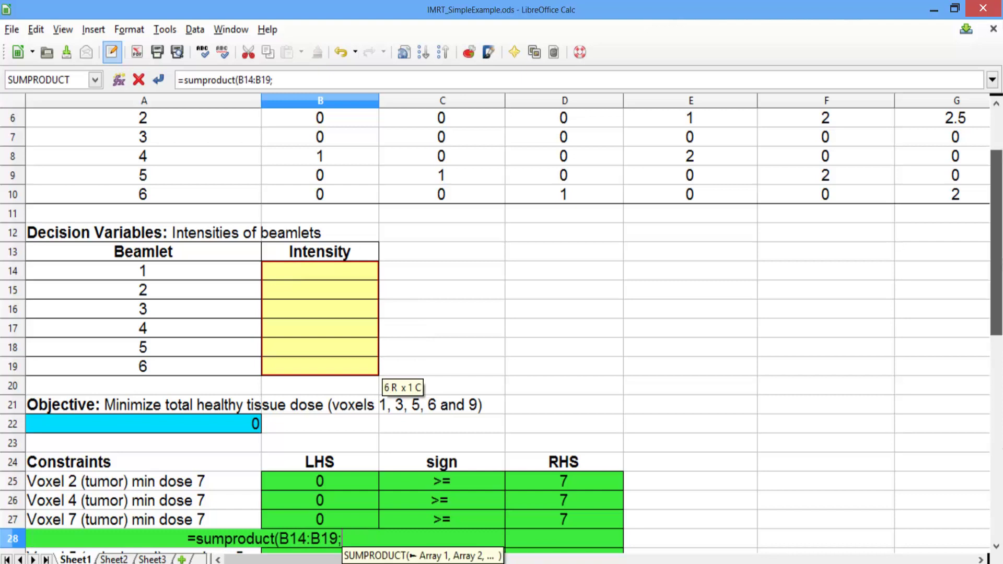
pyautogui.scroll(2, 502, 324)
pyautogui.click(981, 560)
pyautogui.click(981, 560)
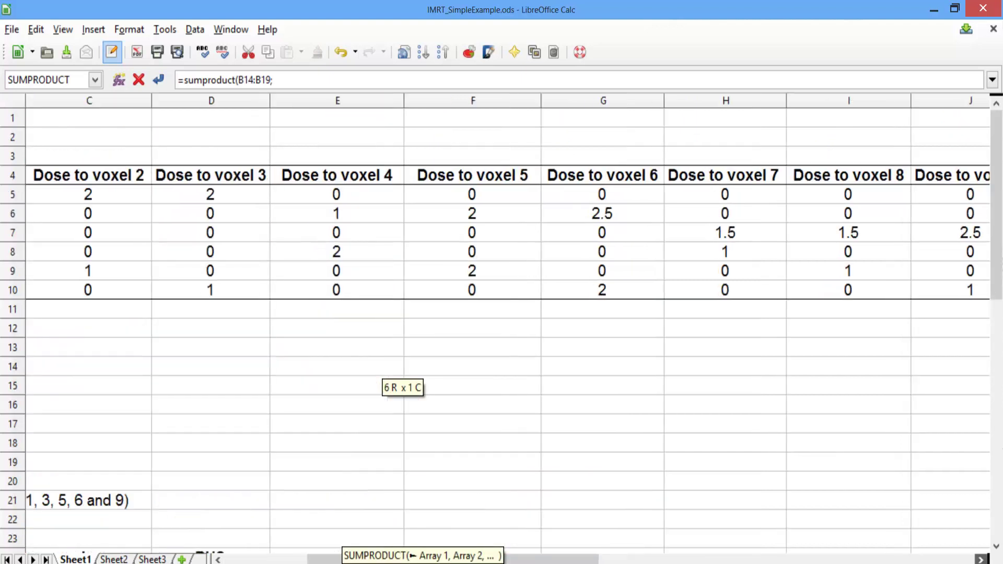
pyautogui.click(980, 560)
pyautogui.moveTo(721, 194); pyautogui.dragTo(781, 295)
pyautogui.write(')')
pyautogui.press('Return')
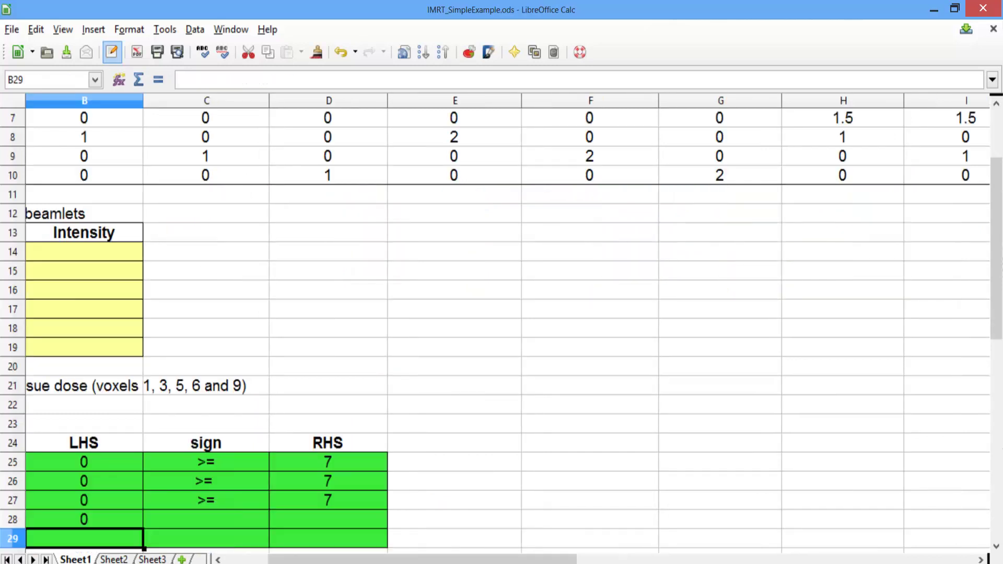
# Step: Give the voxel 8 constraint sign >= and right-hand side 7
pyautogui.press('Up')
pyautogui.press('Right')
pyautogui.write('>=')
pyautogui.press('Tab')
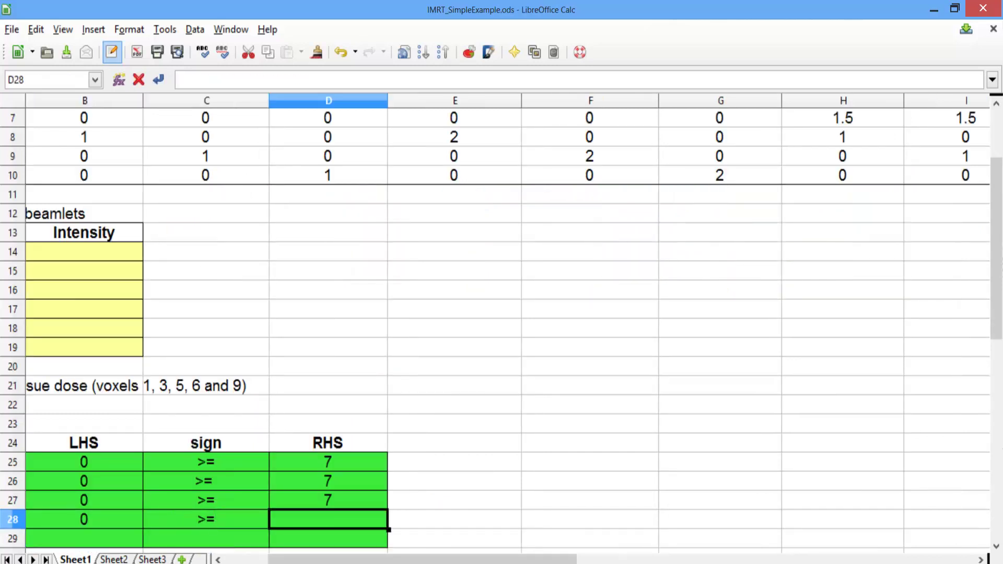
pyautogui.write('7')
pyautogui.press('Return')
# Step: Enter =SUMPRODUCT(B14:B19;F5:F10) as the spinal cord voxel 5 left-hand side in B29
pyautogui.press('Left')
pyautogui.press('Left')
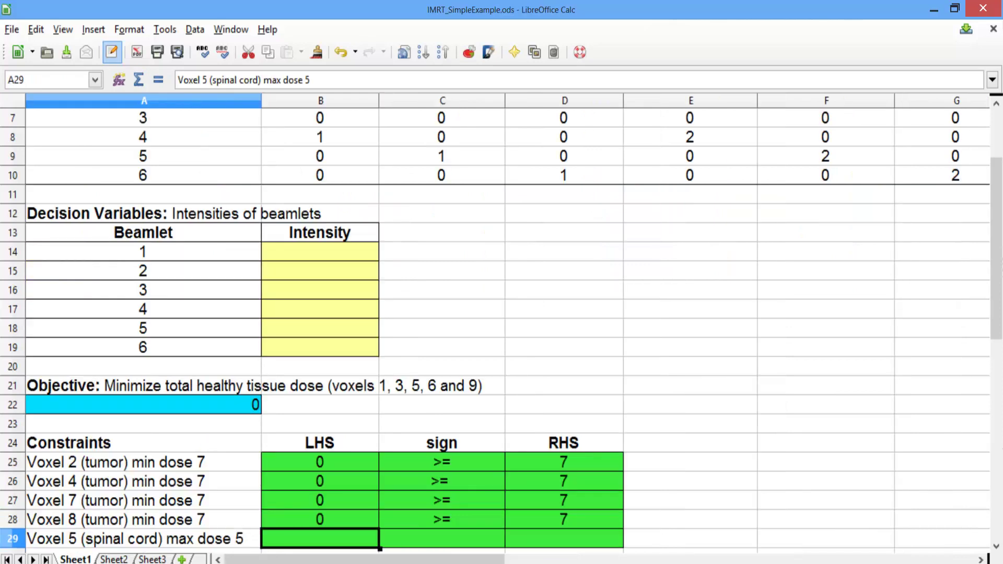
pyautogui.press('Right')
pyautogui.write('=su')
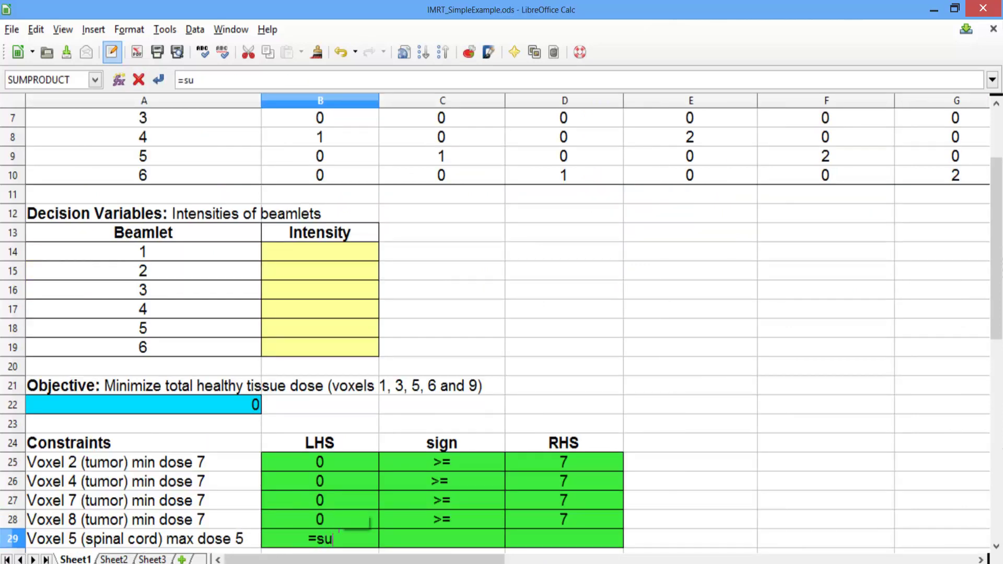
pyautogui.write('mproduct(')
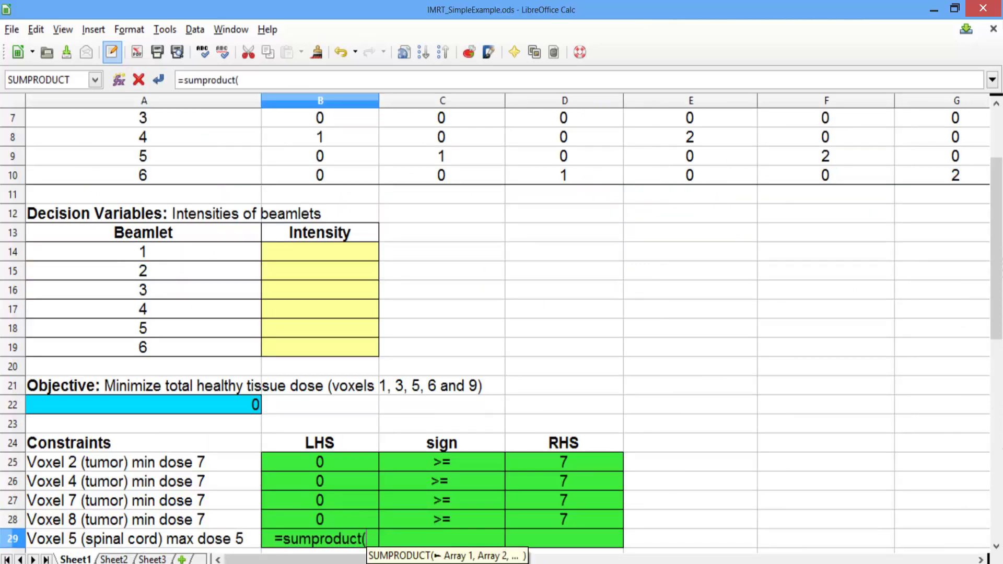
pyautogui.moveTo(320, 252); pyautogui.dragTo(374, 351)
pyautogui.write(';')
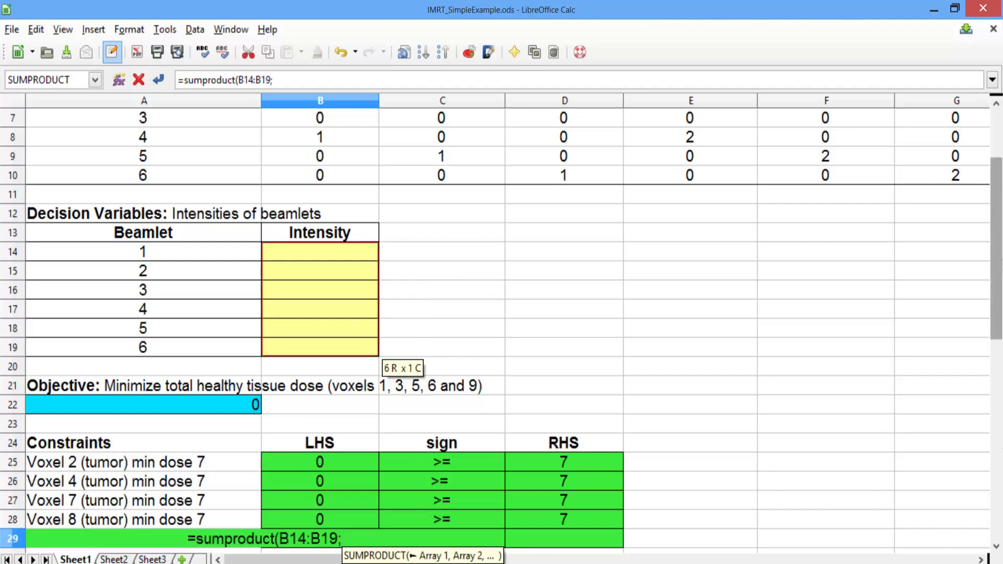
pyautogui.scroll(2, 397, 366)
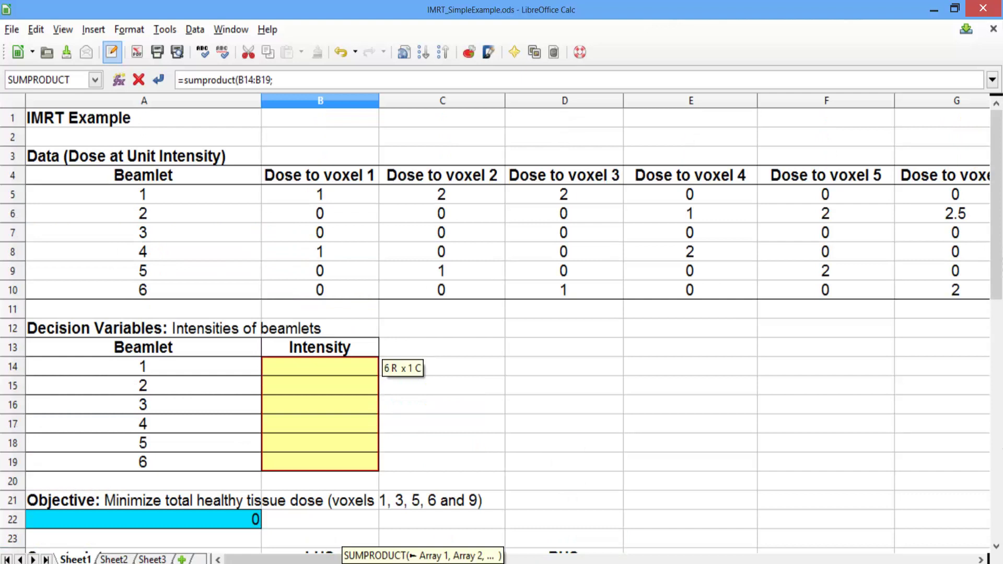
pyautogui.moveTo(826, 194); pyautogui.dragTo(891, 302)
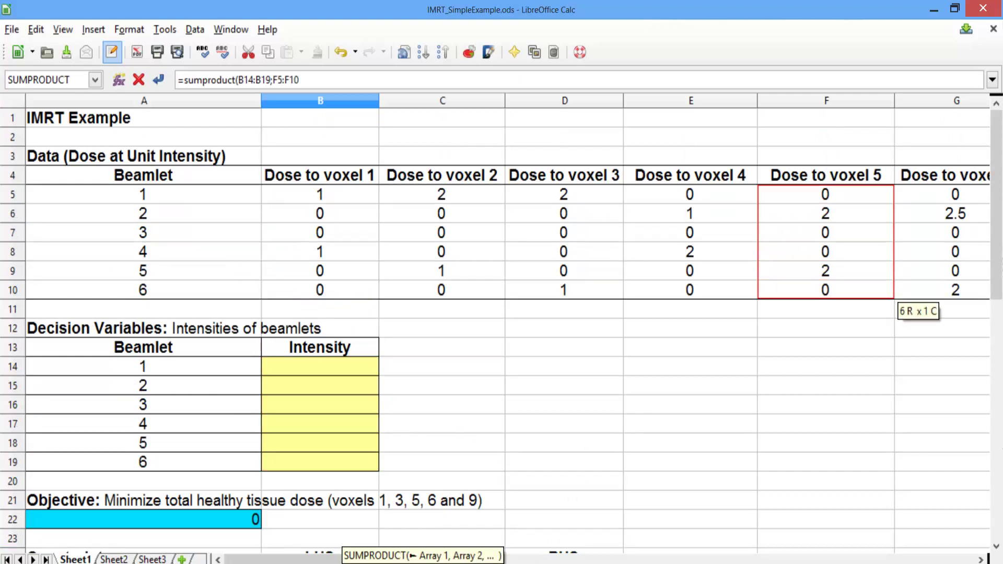
pyautogui.write(')')
pyautogui.press('Return')
# Step: Give the spinal cord constraint sign <= and maximum dose 5
pyautogui.press('Up')
pyautogui.press('Right')
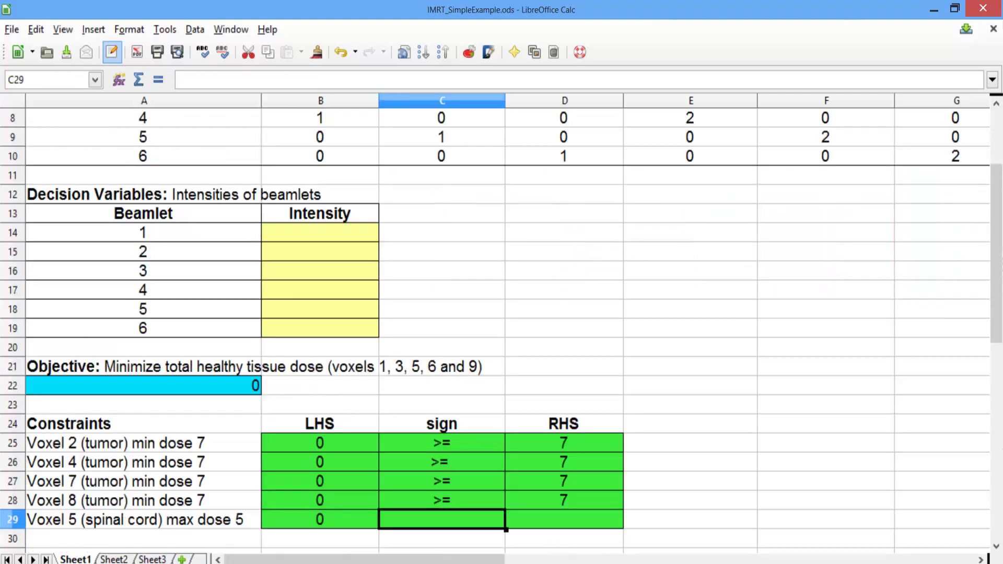
pyautogui.write('<=')
pyautogui.press('Tab')
pyautogui.write('5')
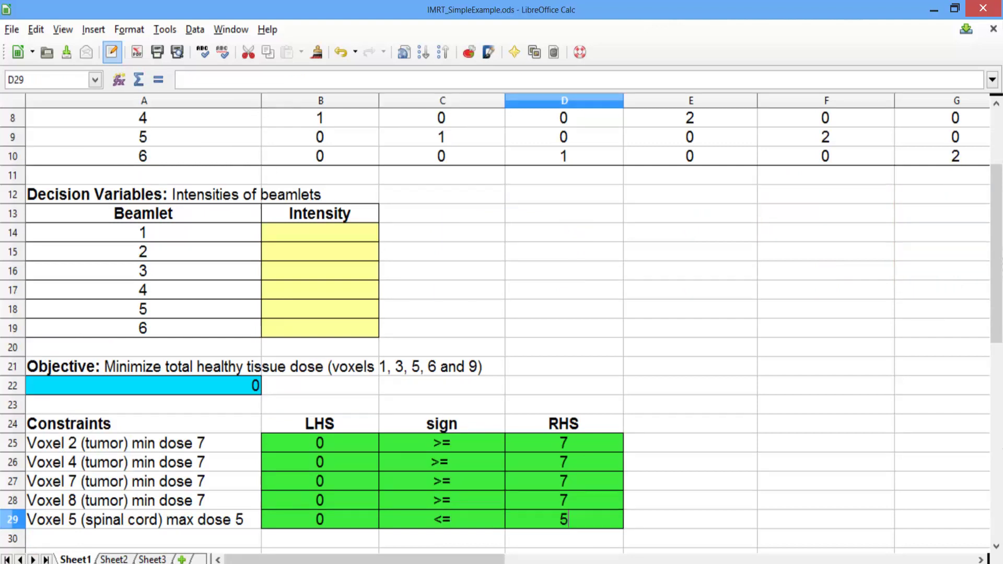
pyautogui.press('Return')
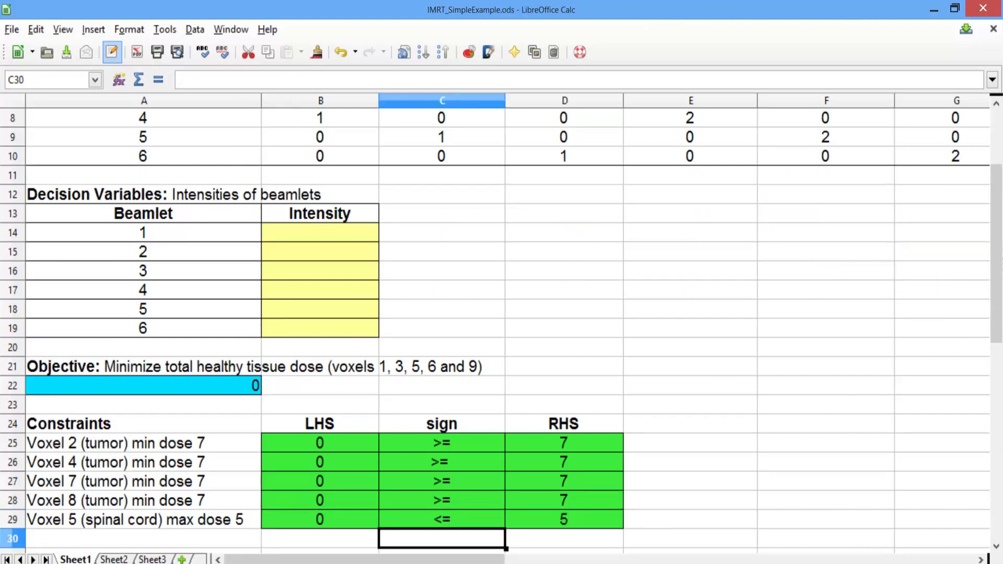
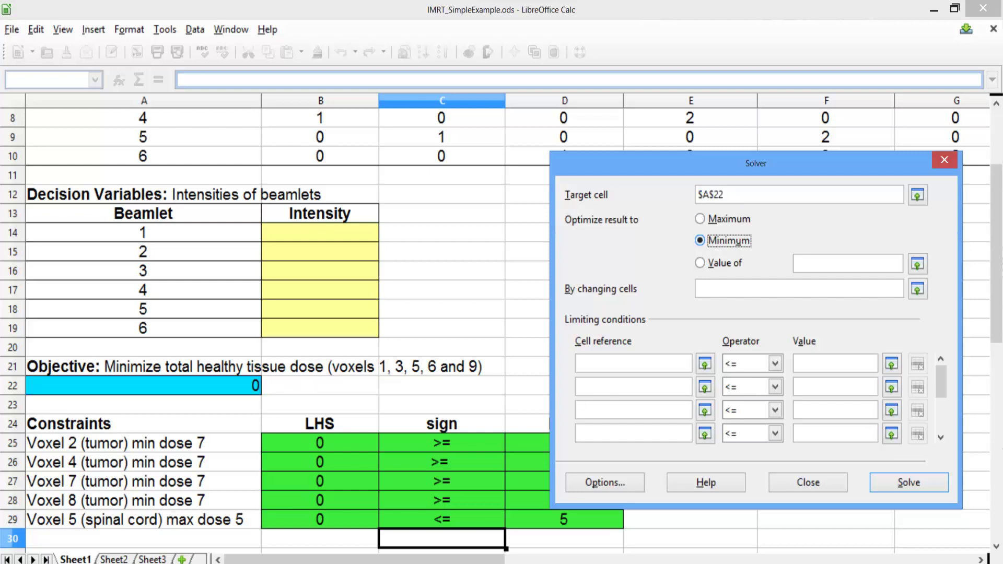
# Step: Set the variable cells to B14:B19 and the first constraint's cell reference to B25:B28
pyautogui.click(748, 289)
pyautogui.moveTo(366, 233); pyautogui.dragTo(365, 331)
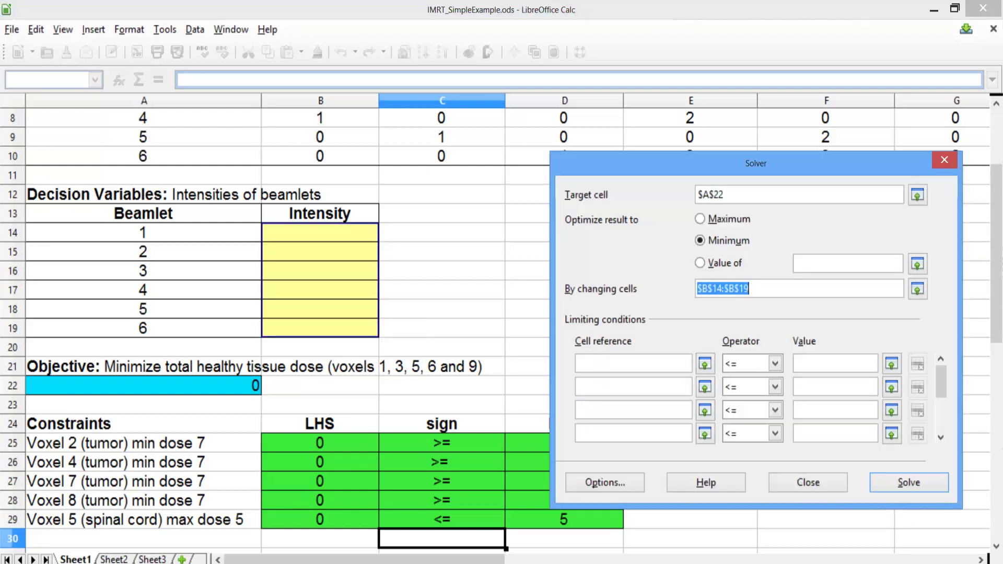
pyautogui.click(633, 364)
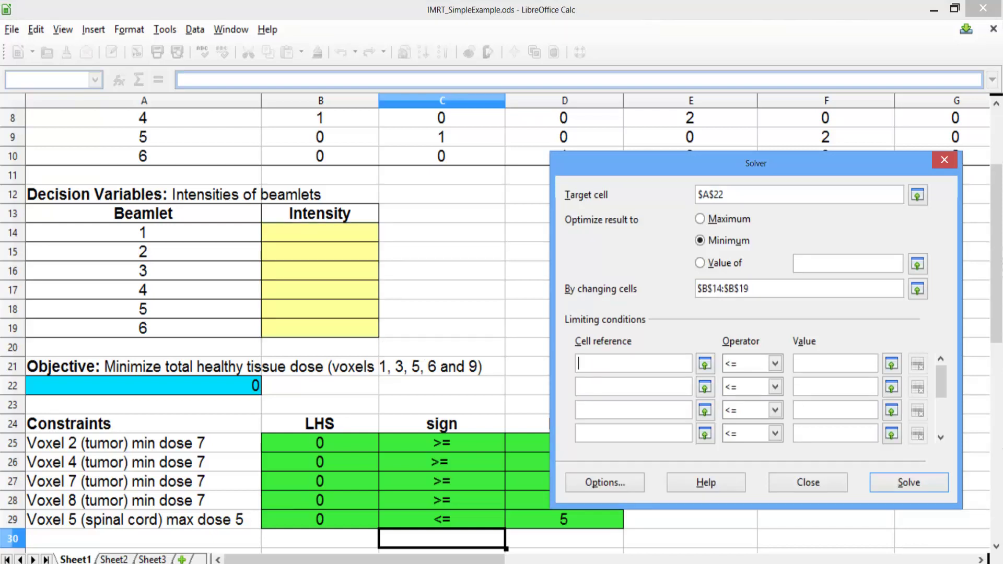
pyautogui.moveTo(366, 443); pyautogui.dragTo(377, 501)
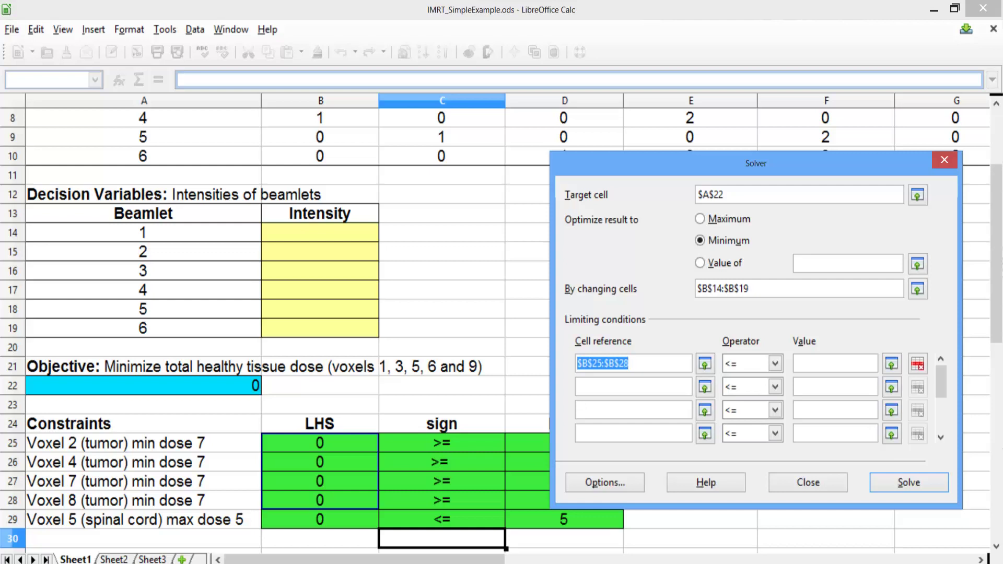
# Step: Make the first constraint B25:B28 >= D25:D28
pyautogui.click(776, 363)
pyautogui.click(753, 406)
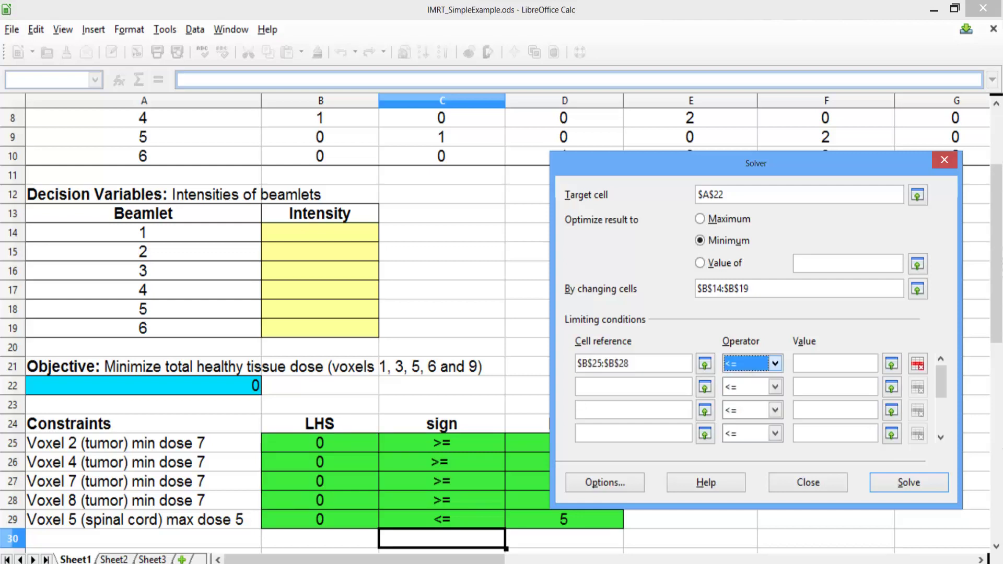
pyautogui.click(835, 363)
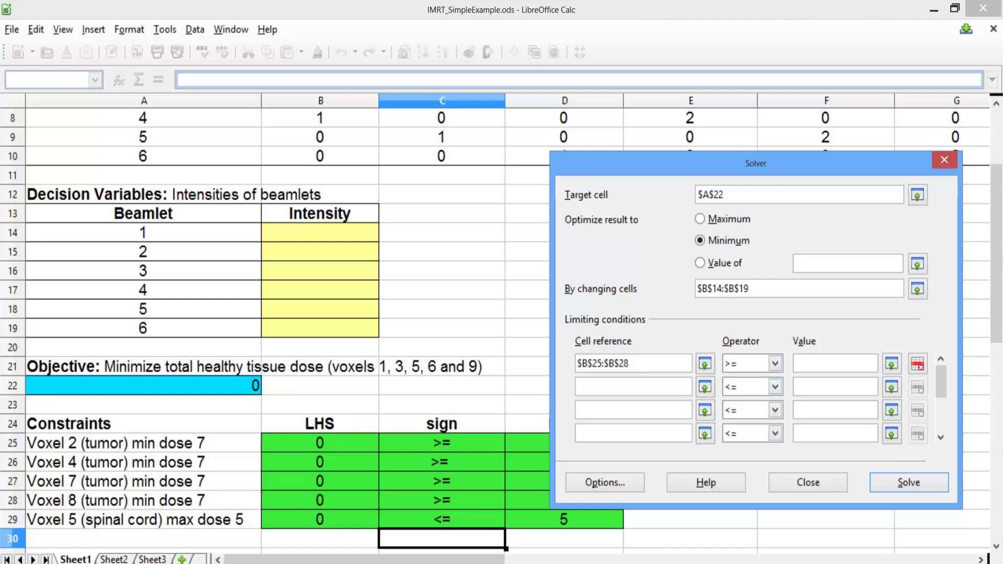
pyautogui.moveTo(528, 443); pyautogui.dragTo(527, 500)
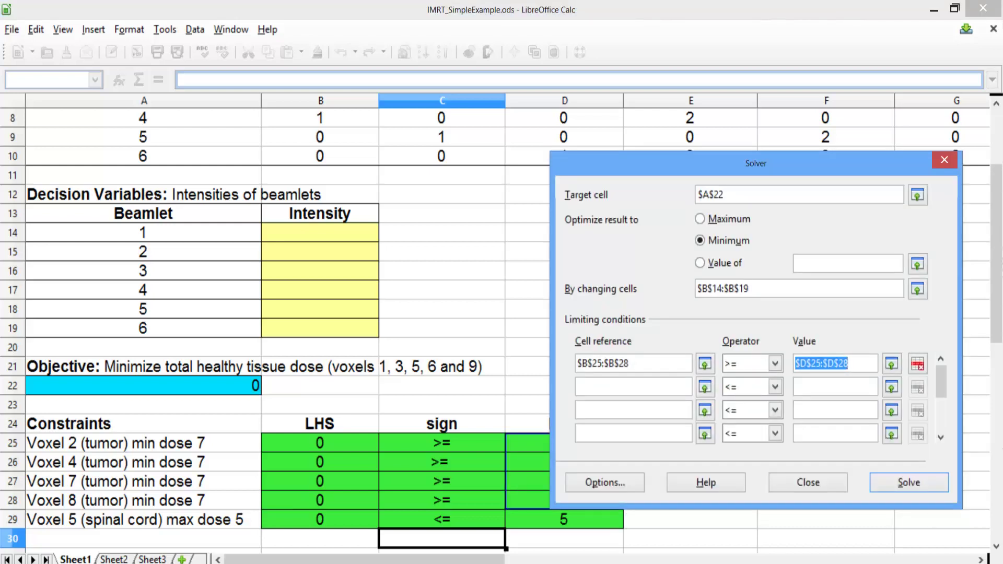
# Step: Add a second constraint limiting the spinal cord dose: B29 <= D29
pyautogui.click(632, 387)
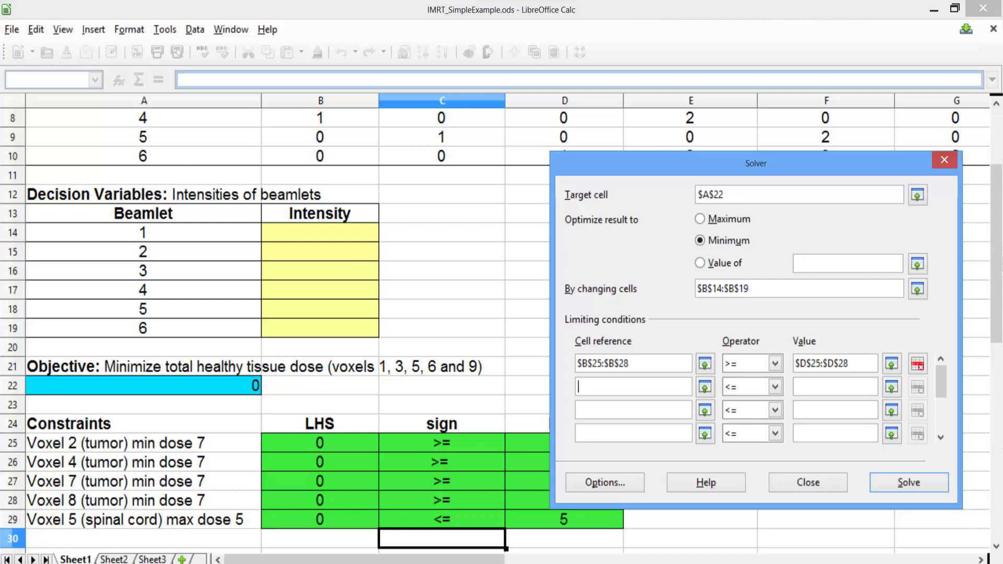
pyautogui.click(320, 520)
pyautogui.click(320, 520)
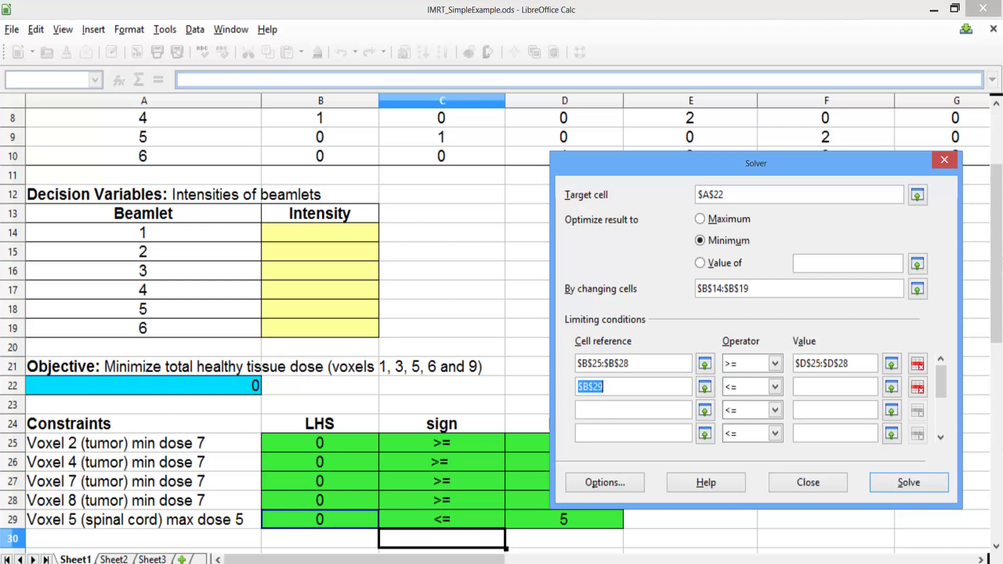
pyautogui.click(835, 387)
pyautogui.click(564, 520)
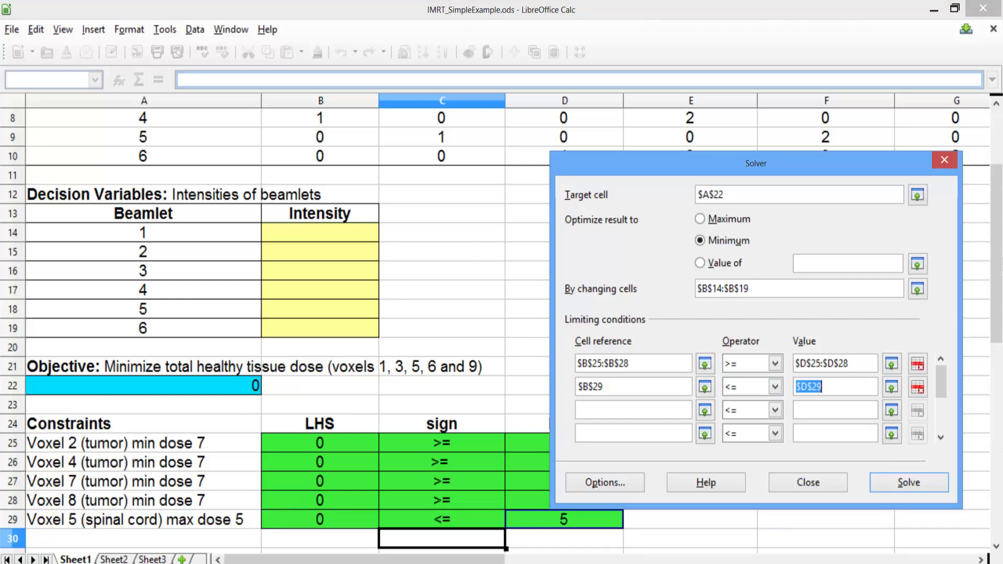
pyautogui.click(633, 410)
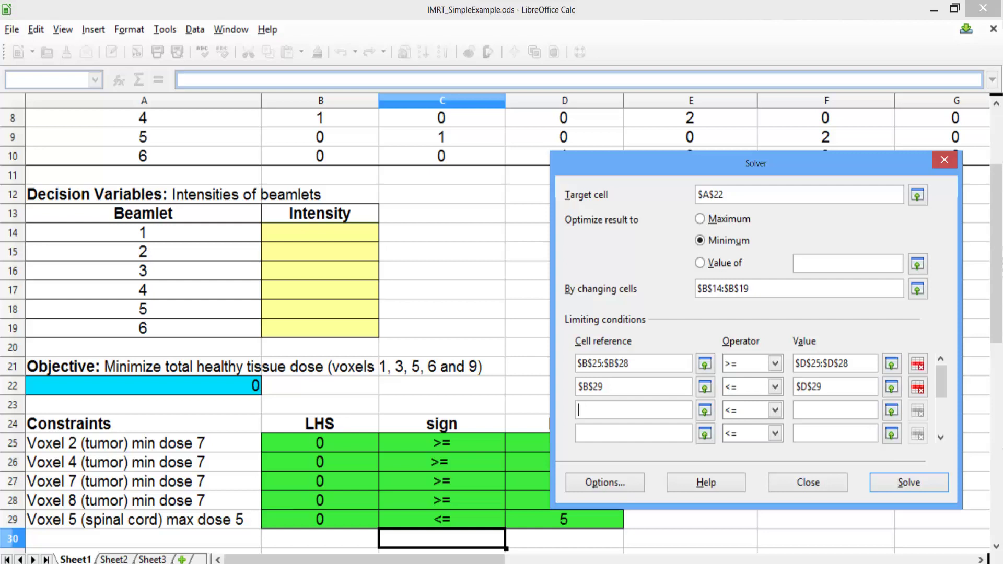
# Step: Add a third constraint requiring intensities B14:B19 >= 0
pyautogui.click(319, 232)
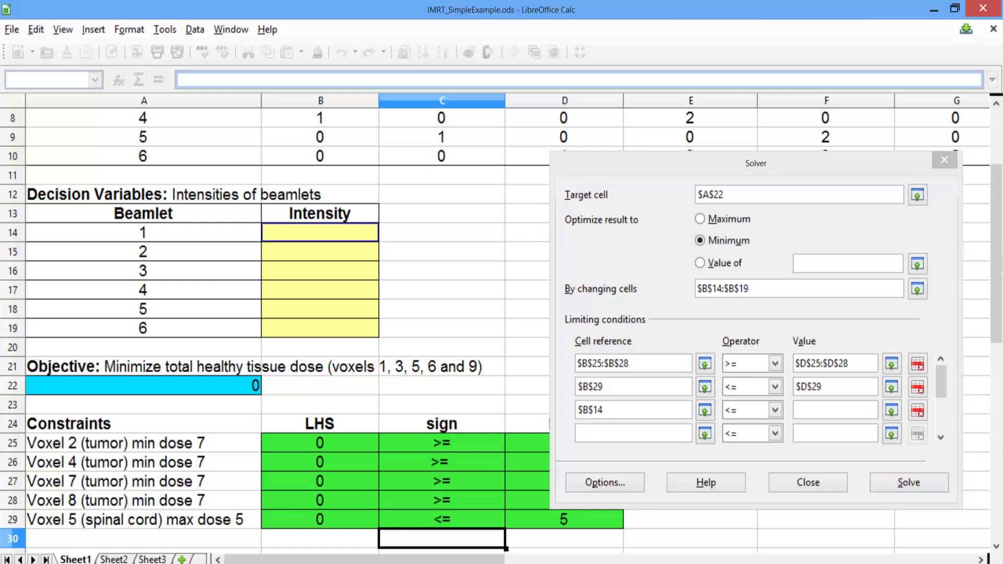
pyautogui.click(633, 410)
pyautogui.press('BackSpace')
pyautogui.press('BackSpace')
pyautogui.press('BackSpace')
pyautogui.press('BackSpace')
pyautogui.press('BackSpace')
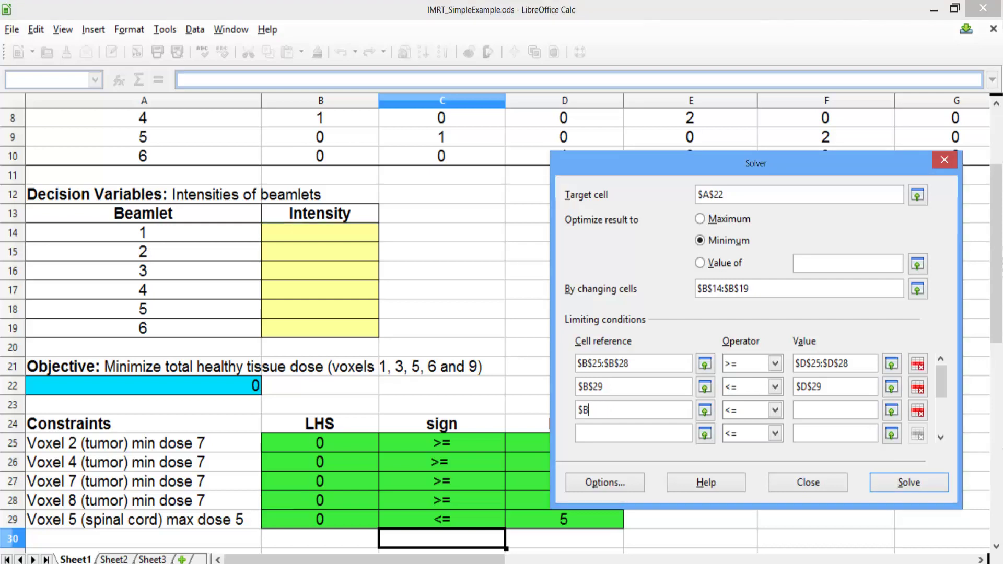
pyautogui.moveTo(320, 233); pyautogui.dragTo(342, 328)
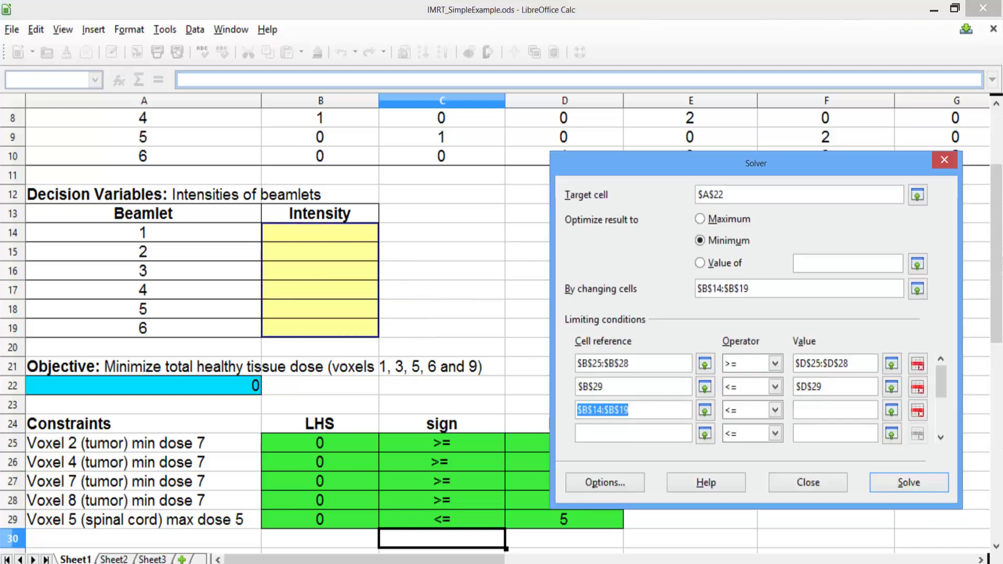
pyautogui.click(775, 410)
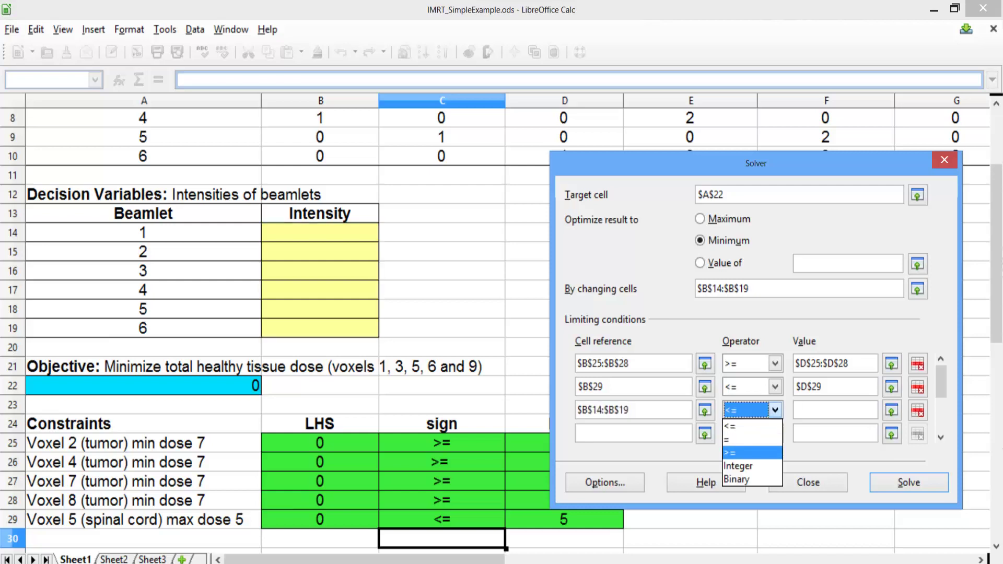
pyautogui.click(758, 452)
pyautogui.click(835, 411)
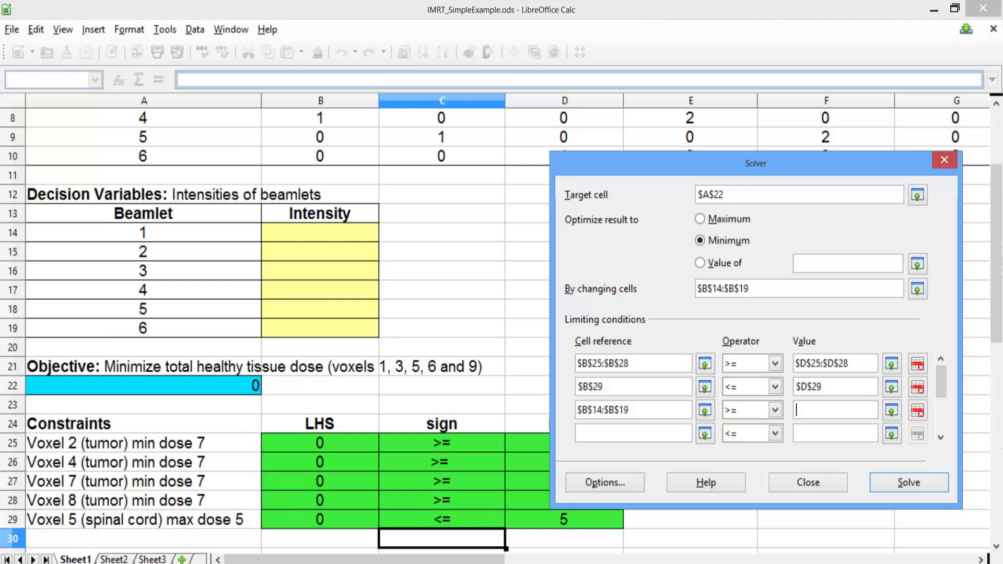
pyautogui.write('0')
# Step: Solve with the LibreOffice Linear Solver engine and keep the result, giving objective 22.75
pyautogui.click(605, 483)
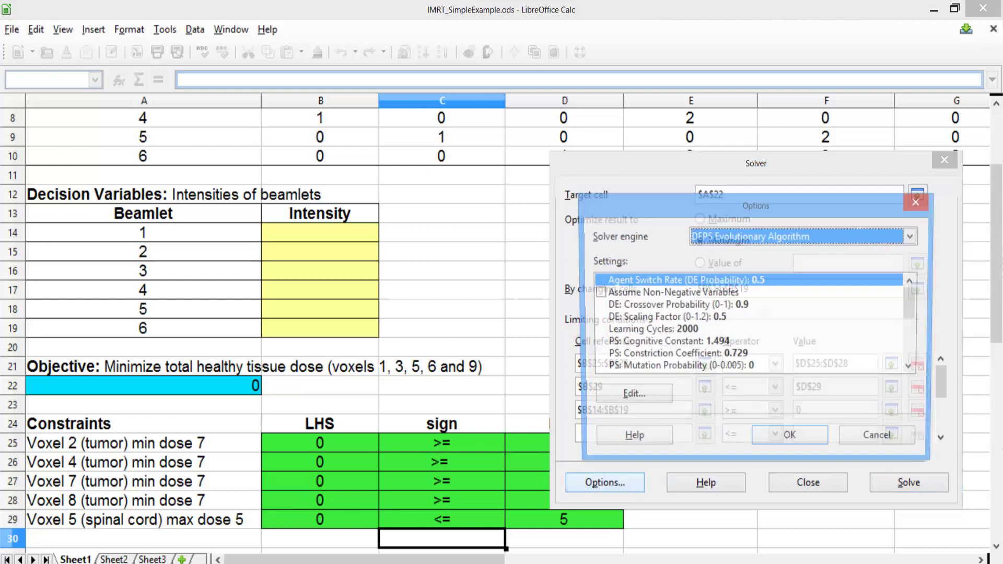
pyautogui.click(913, 237)
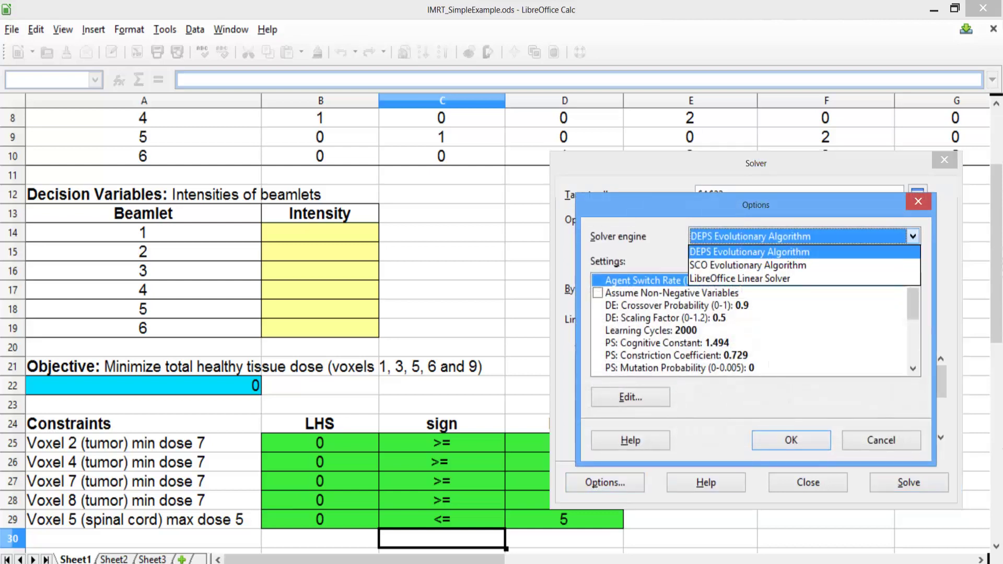
pyautogui.press('Down')
pyautogui.press('Down')
pyautogui.press('Return')
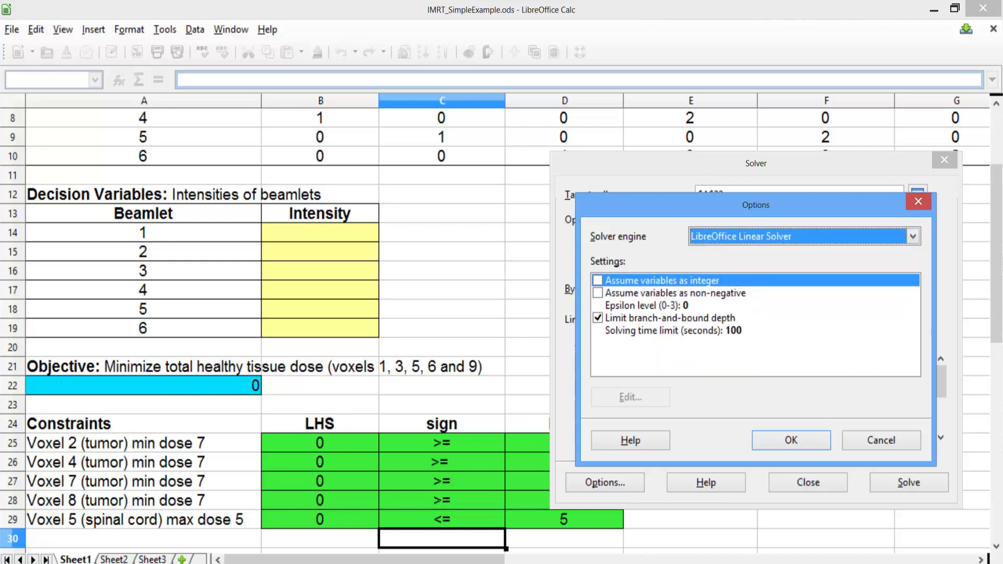
pyautogui.press('Return')
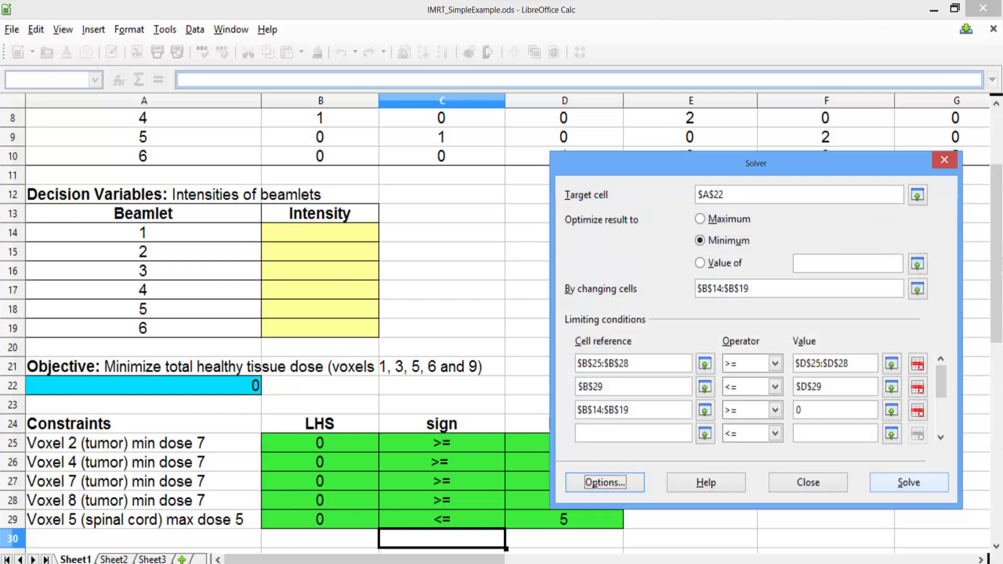
pyautogui.hotkey('alt', 's')
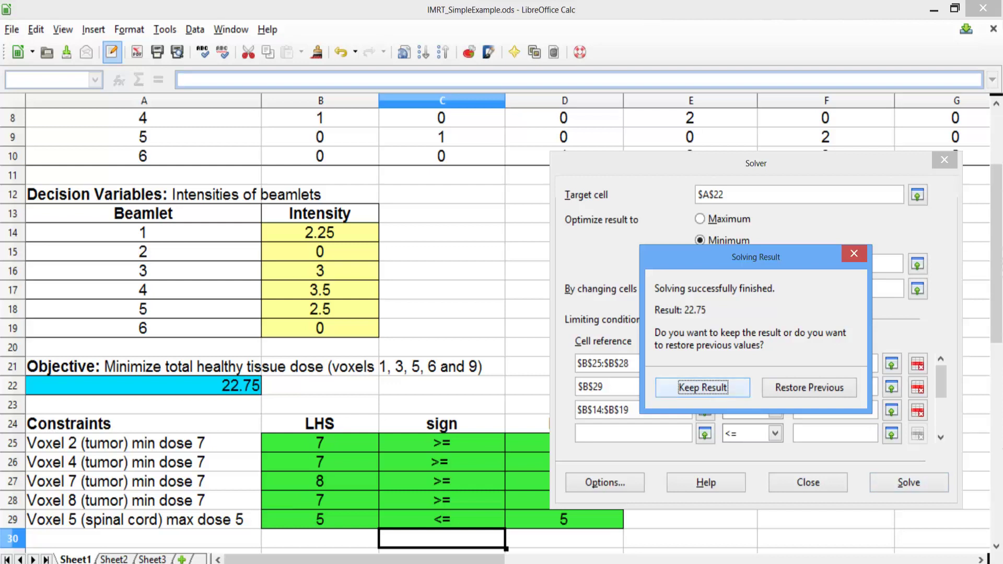
pyautogui.press('Return')
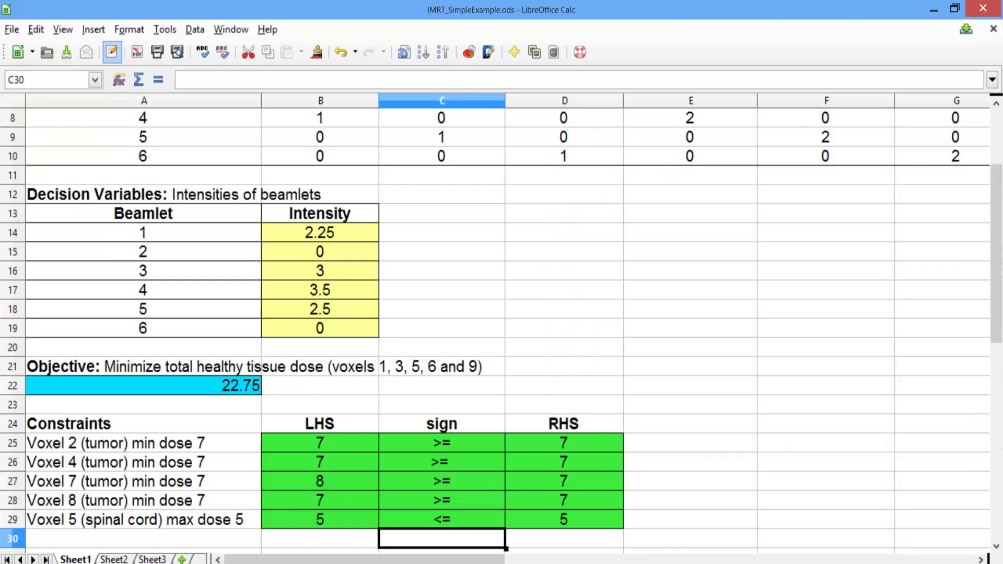
# Step: Review intensities 2.25, 0, 3, 3.5, 2.5, 0 in B14:B19 and save the workbook
pyautogui.click(320, 233)
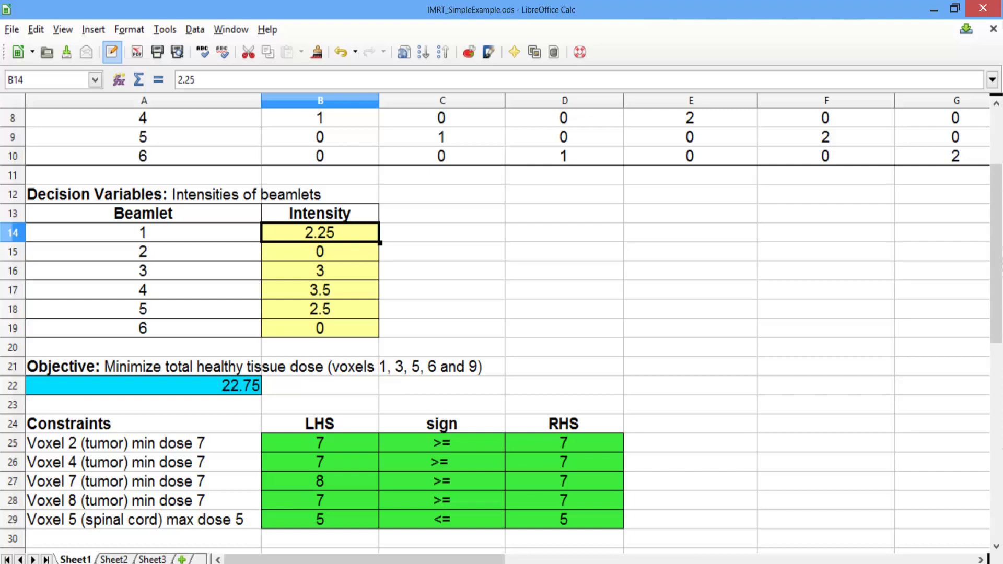
pyautogui.click(320, 252)
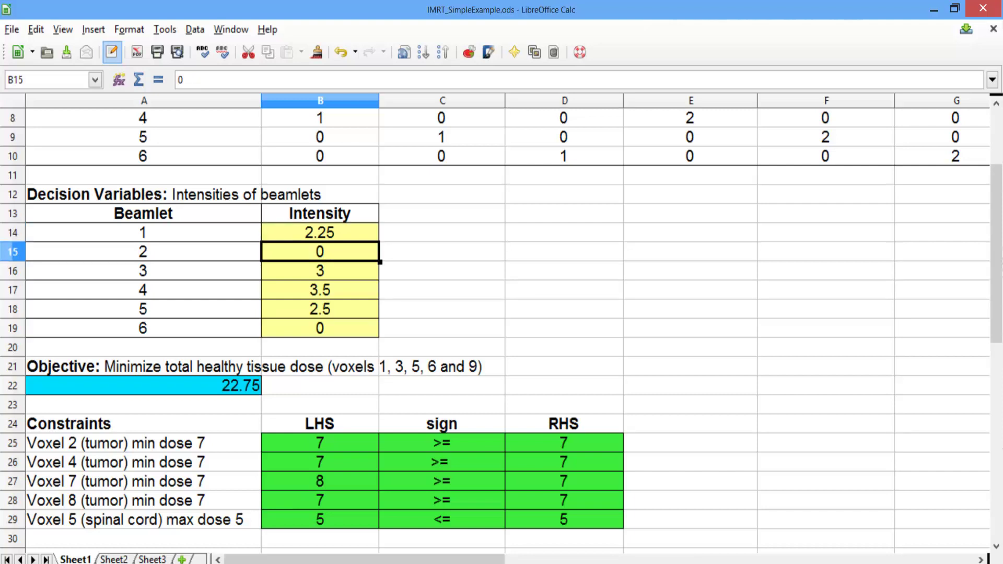
pyautogui.click(319, 271)
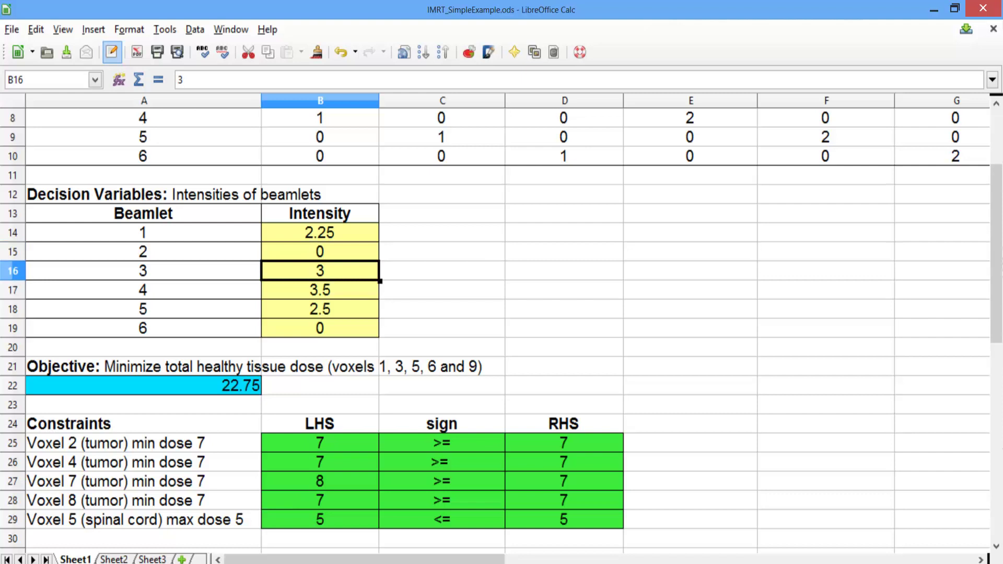
pyautogui.click(320, 290)
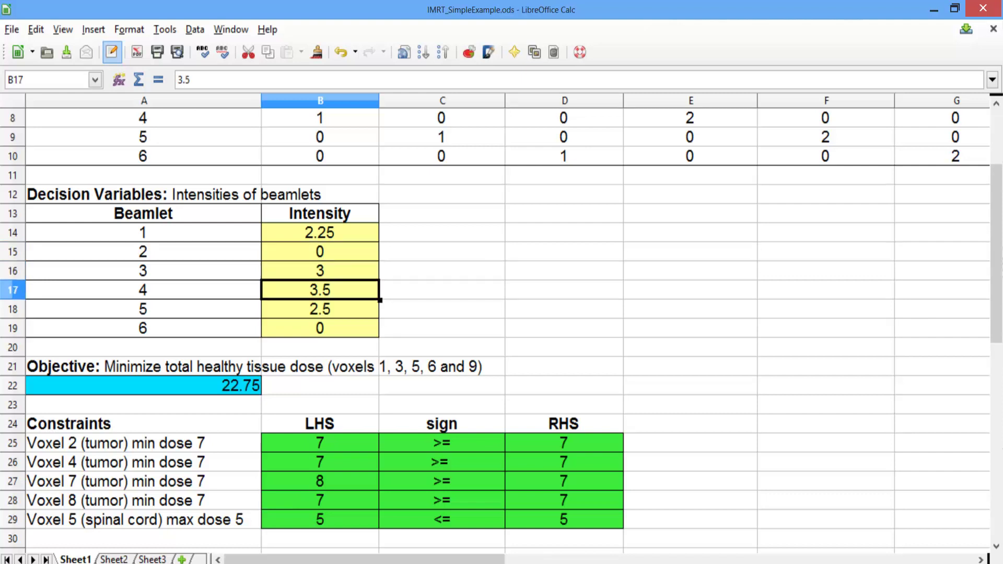
pyautogui.click(320, 309)
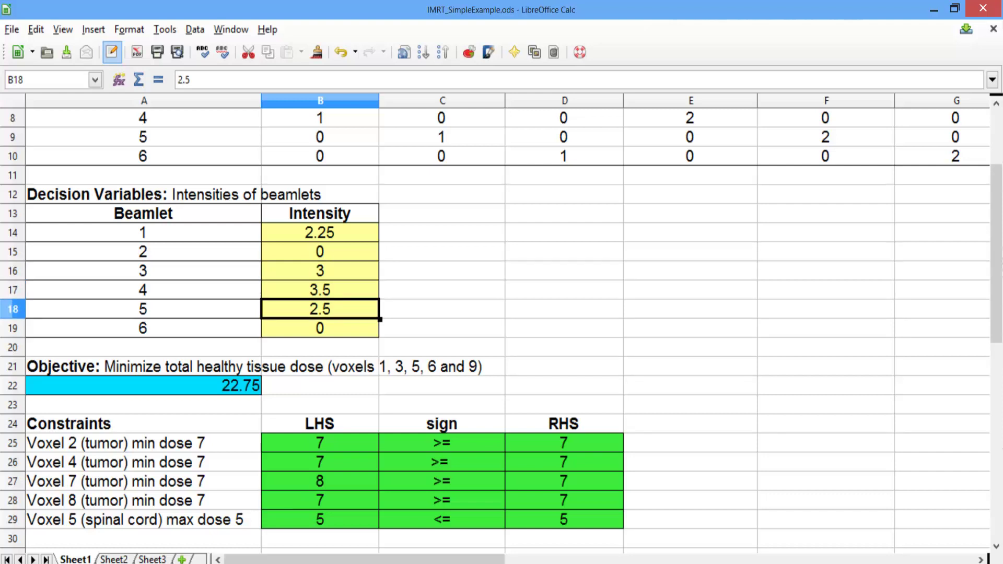
pyautogui.click(320, 328)
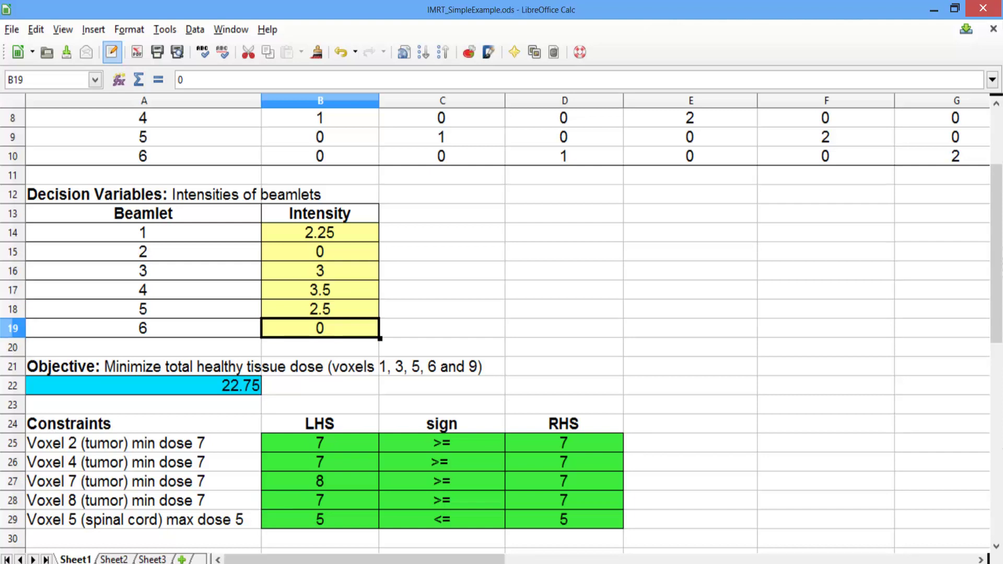
pyautogui.hotkey('ctrl', 's')
# Step: Check the dose formulas in B25:B29: tumor doses 7, 7, 8, 7 and spinal cord 5
pyautogui.click(320, 443)
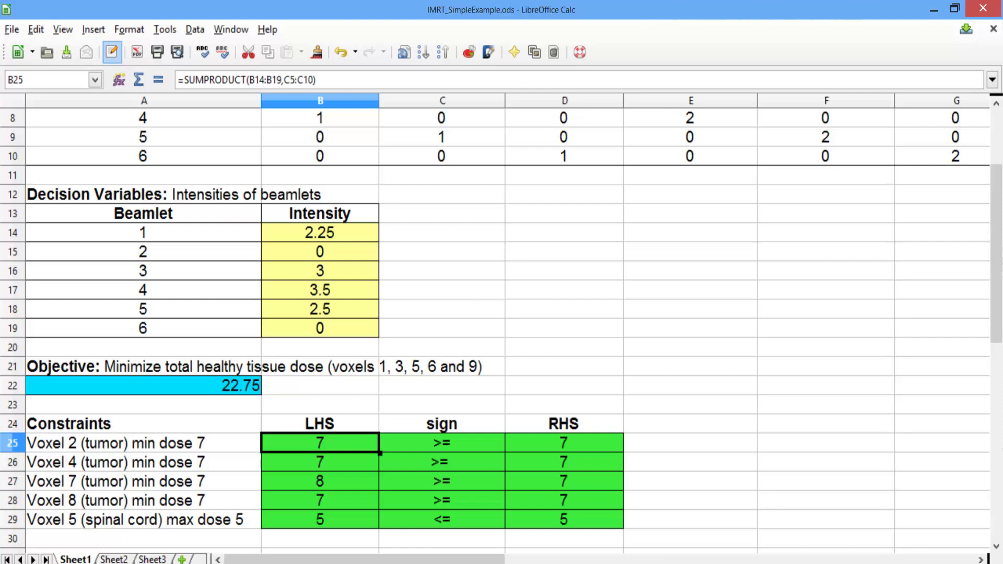
pyautogui.press('Down')
pyautogui.press('Down')
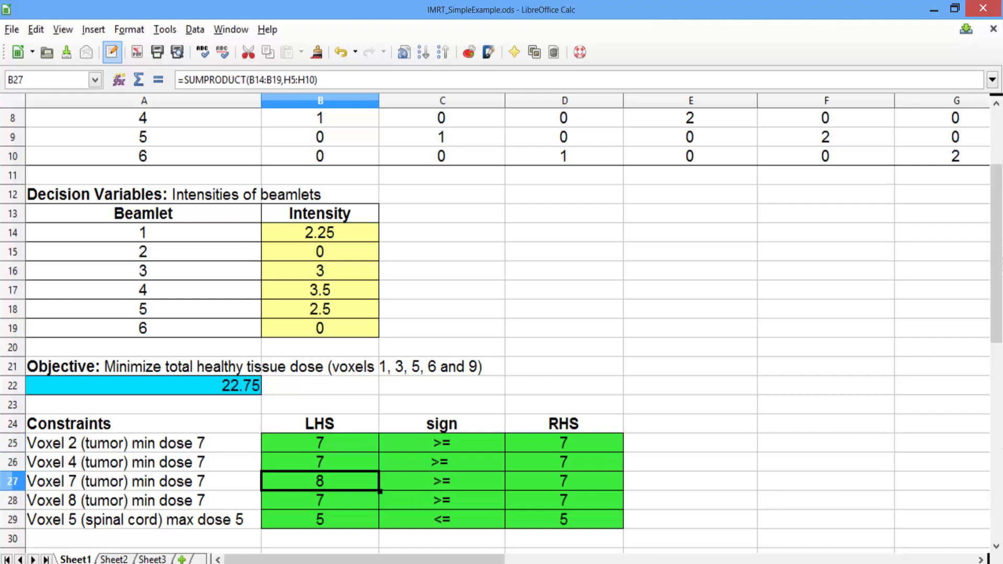
pyautogui.press('Down')
pyautogui.press('Down')
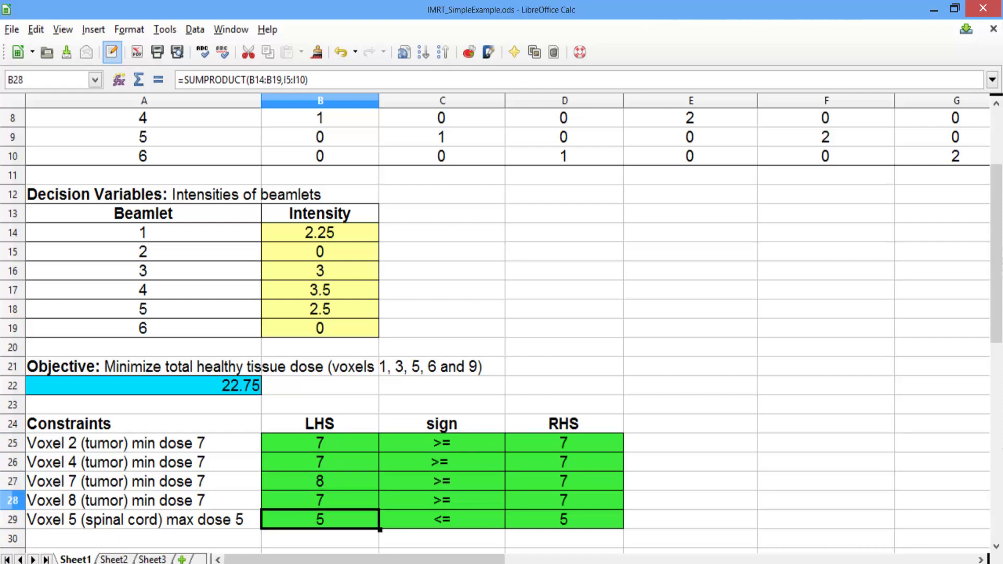